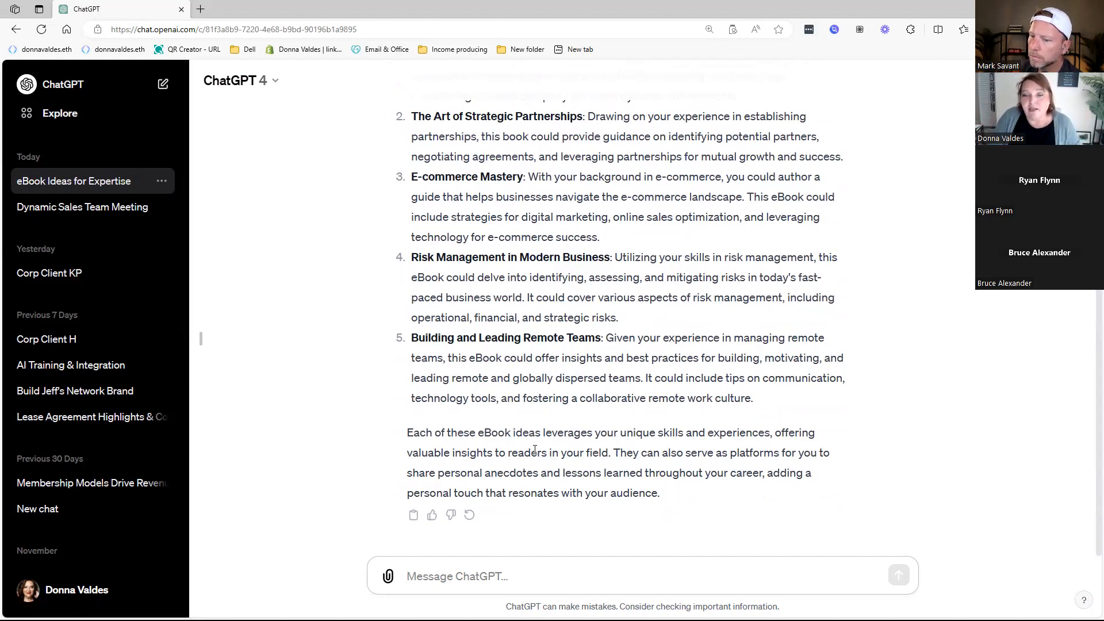
Send the message "I have an idea to write an ebook about the ups and downs of network marketing."
{"action": "scroll", "coordinate": [549, 426], "scroll_direction": "up", "scroll_amount": 4}
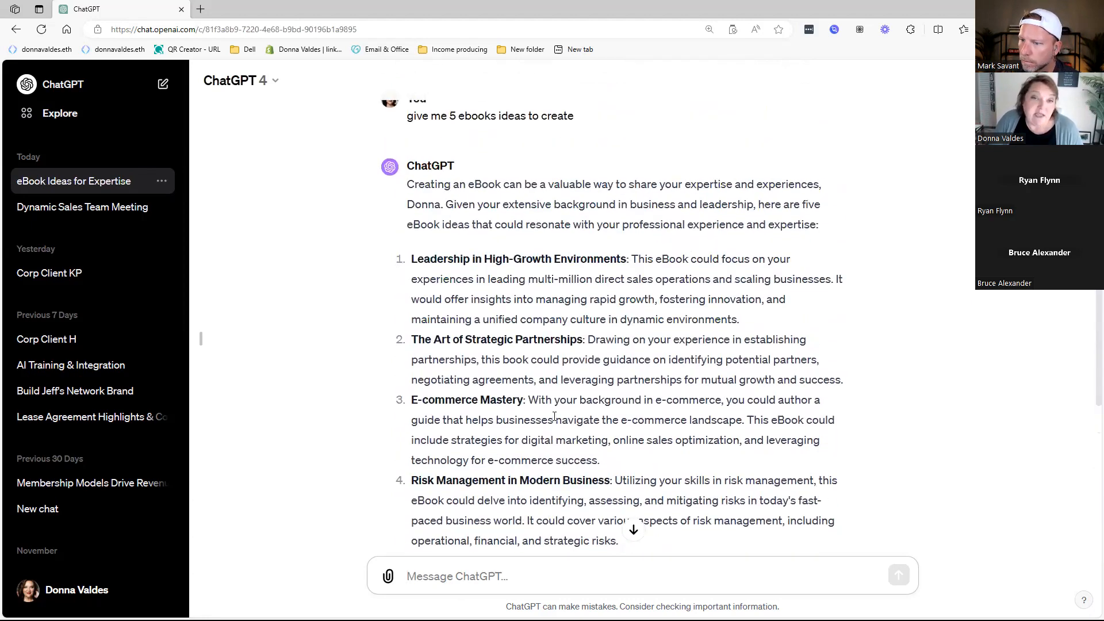
{"action": "scroll", "coordinate": [554, 417], "scroll_direction": "down", "scroll_amount": 4}
{"action": "scroll", "coordinate": [555, 420], "scroll_direction": "up", "scroll_amount": 1}
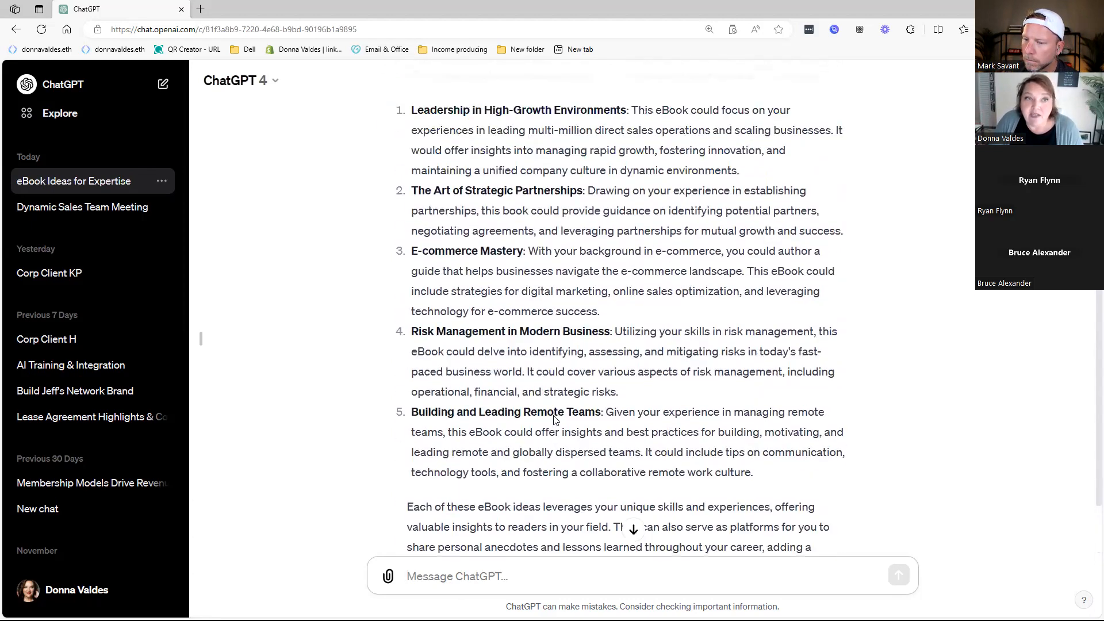
{"action": "scroll", "coordinate": [568, 411], "scroll_direction": "down", "scroll_amount": 1}
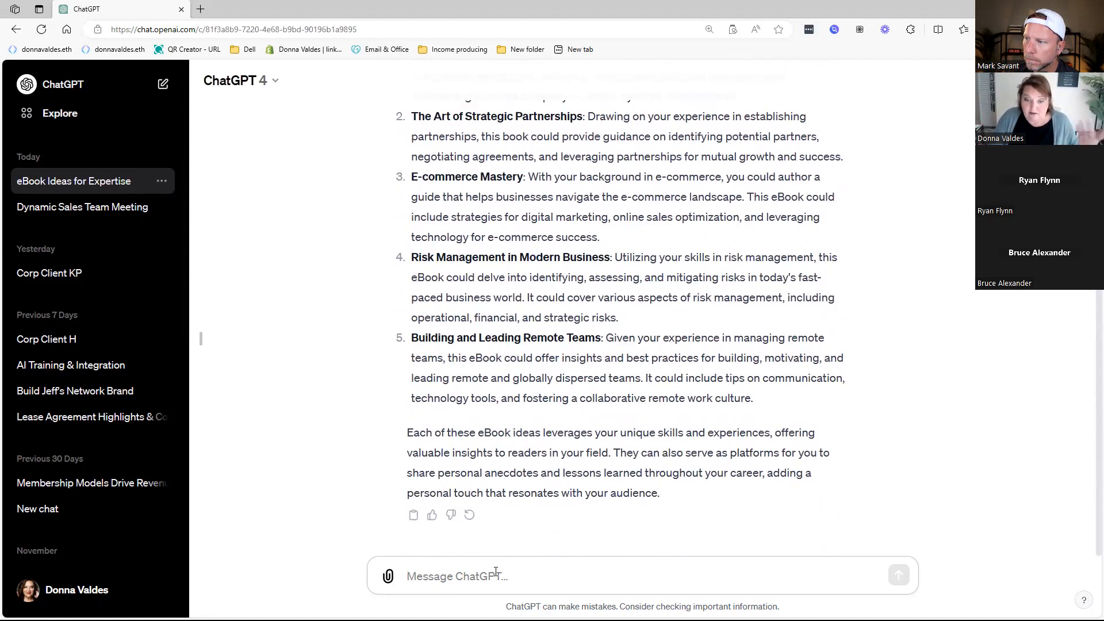
{"action": "type", "text": "I have a"}
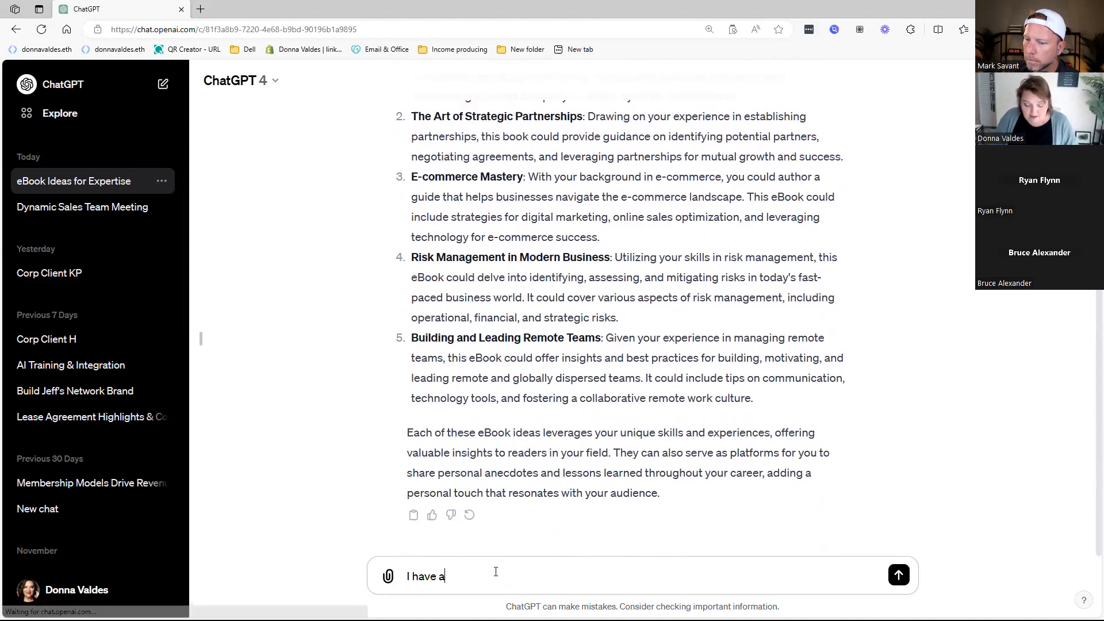
{"action": "type", "text": "n idea to writ"}
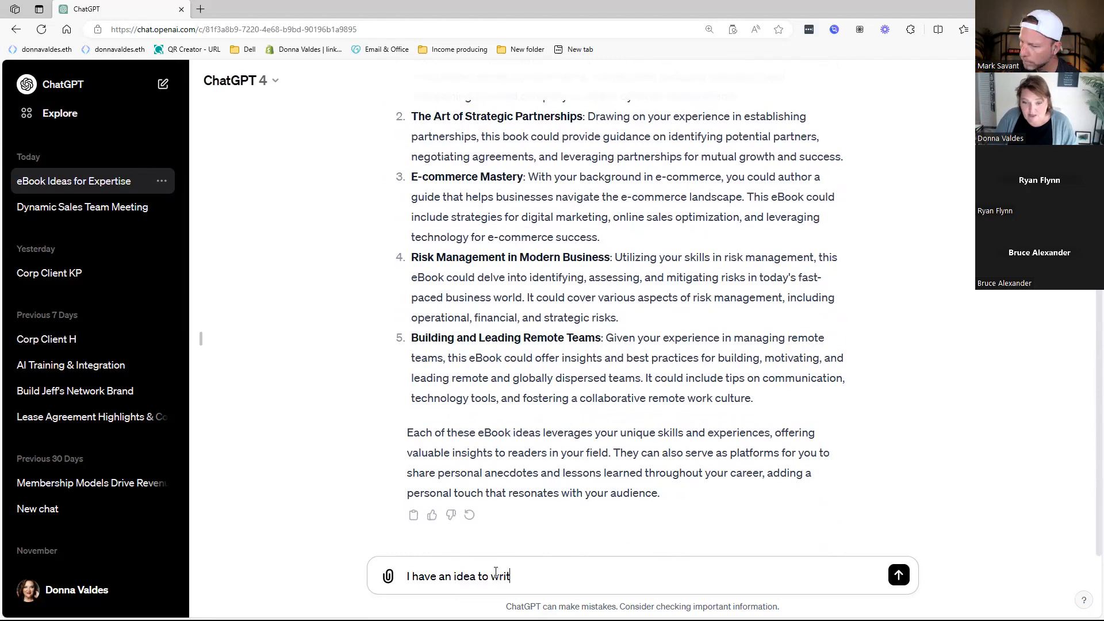
{"action": "type", "text": "e an ebook about the ups and downs of n"}
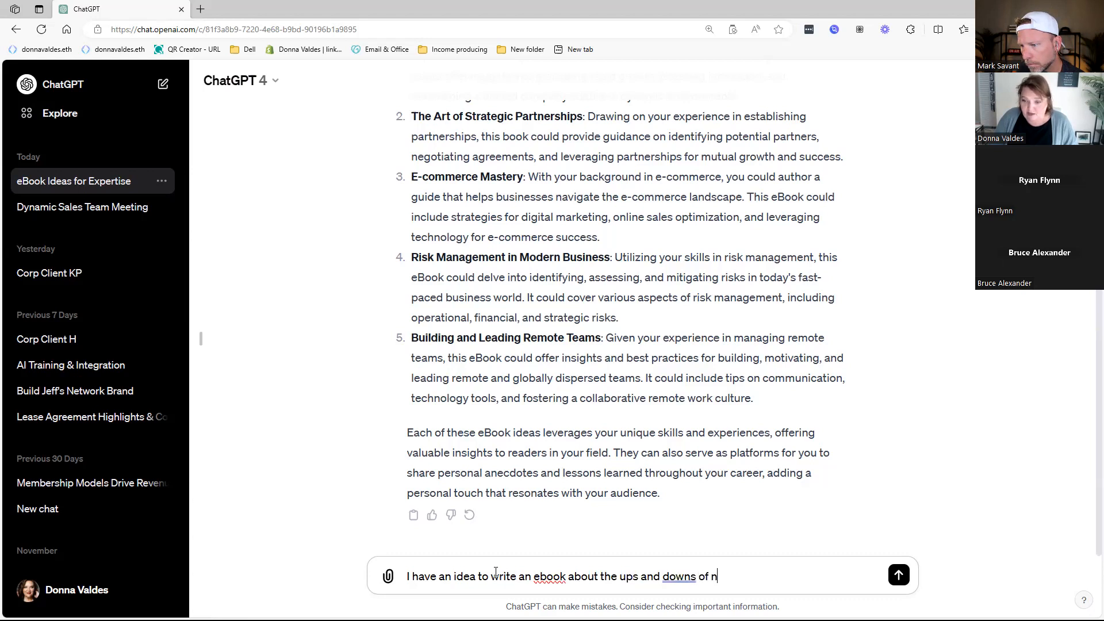
{"action": "type", "text": "marketing."}
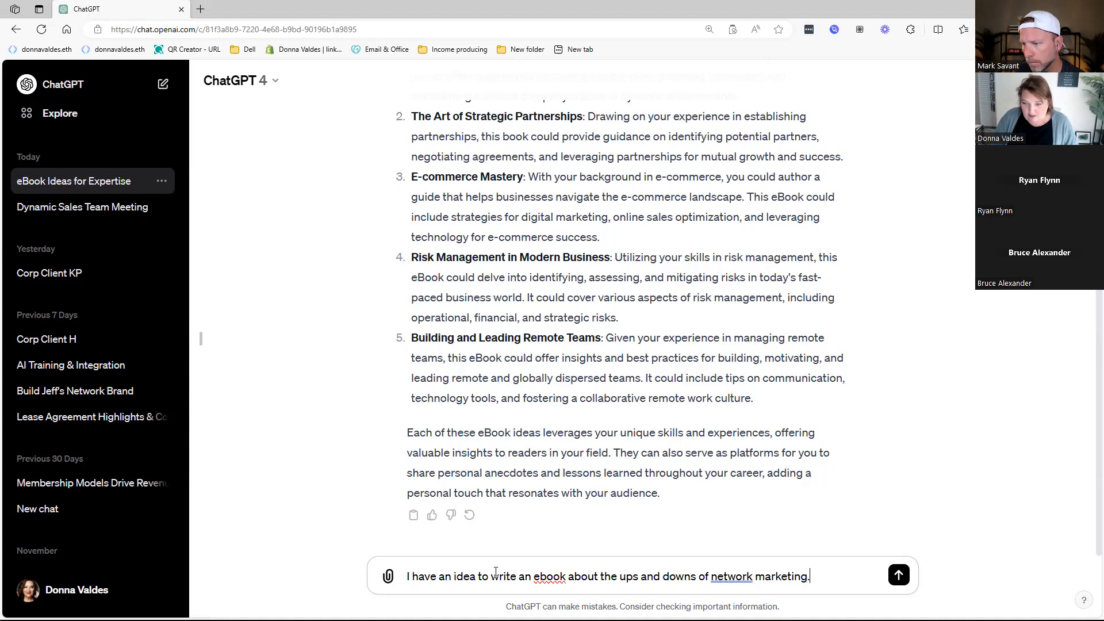
{"action": "key", "text": "Return"}
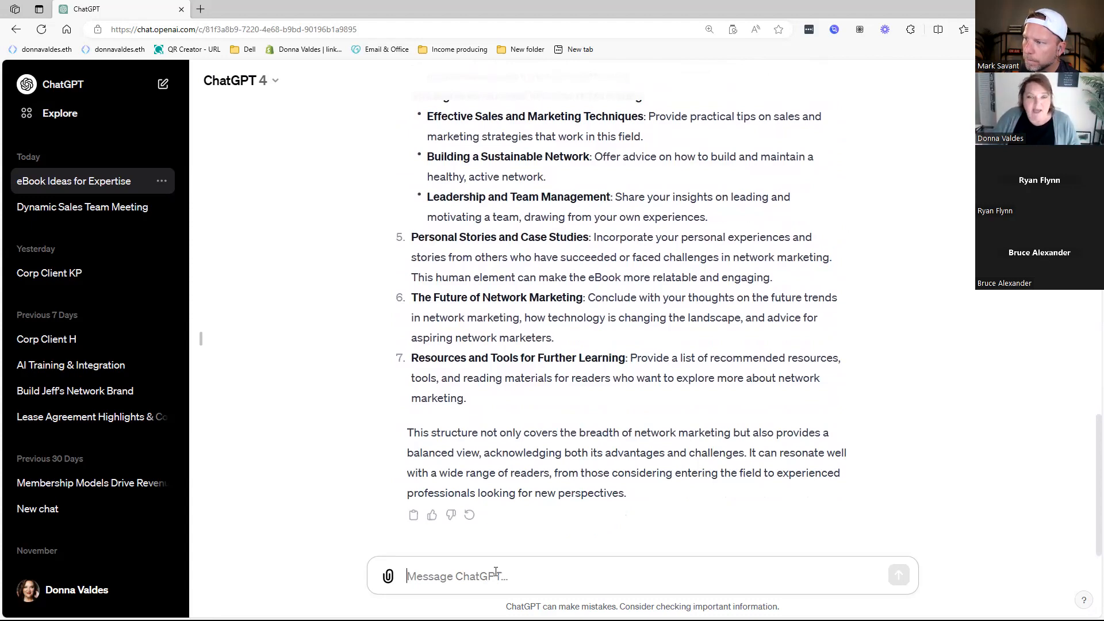
Review the proposed eBook structure and send "This looks great, but is there anything missing or more you can recommend?"
{"action": "scroll", "coordinate": [635, 525], "scroll_direction": "up", "scroll_amount": 15}
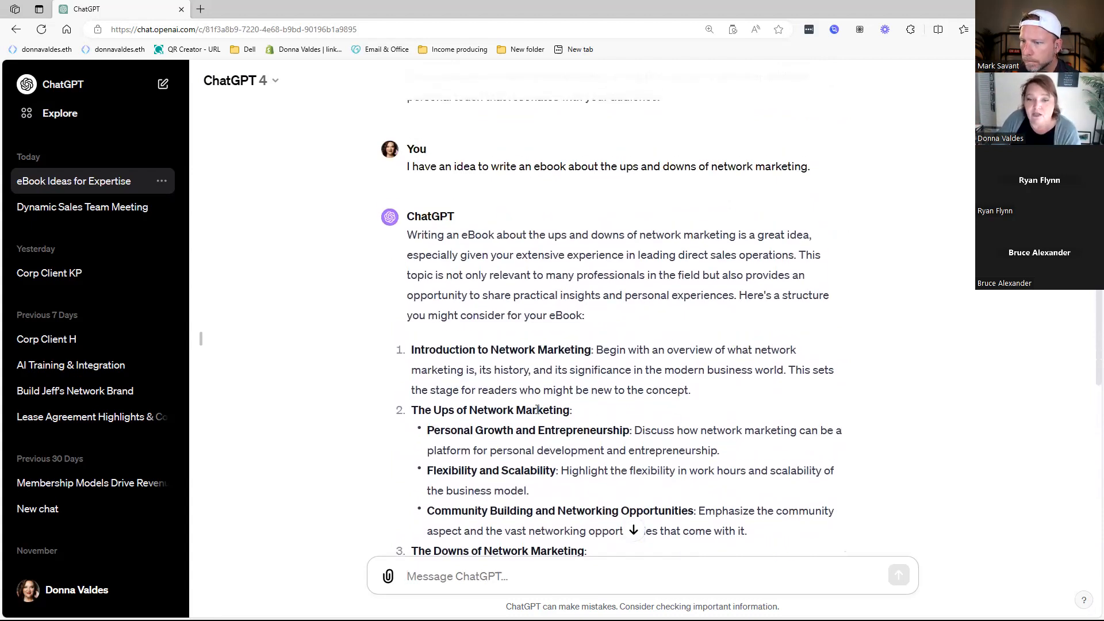
{"action": "scroll", "coordinate": [536, 409], "scroll_direction": "down", "scroll_amount": 4}
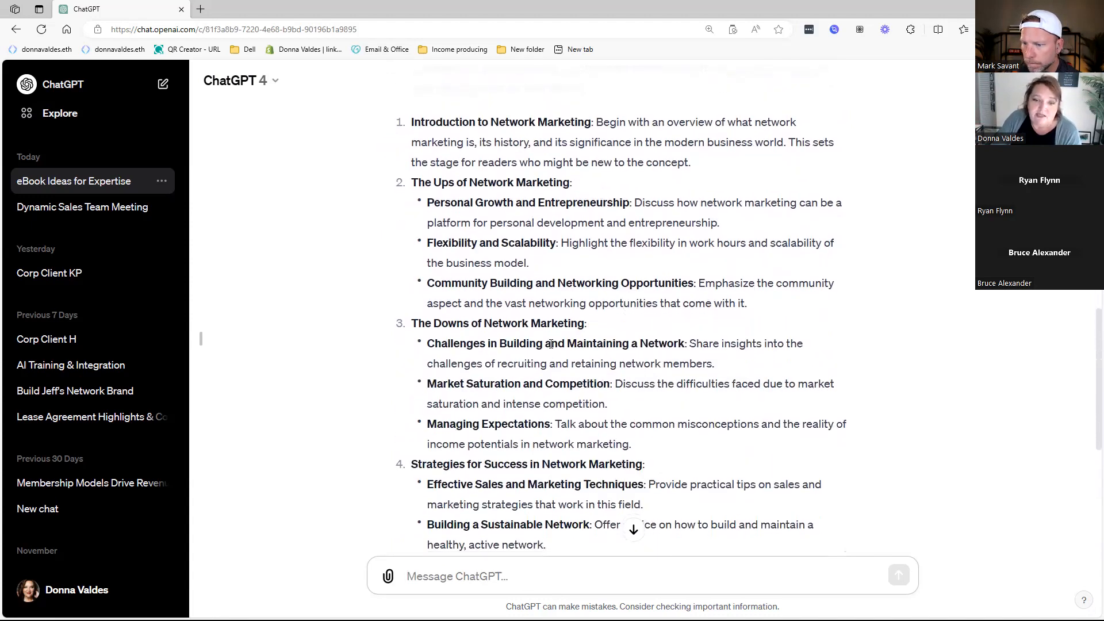
{"action": "scroll", "coordinate": [473, 286], "scroll_direction": "down", "scroll_amount": 4}
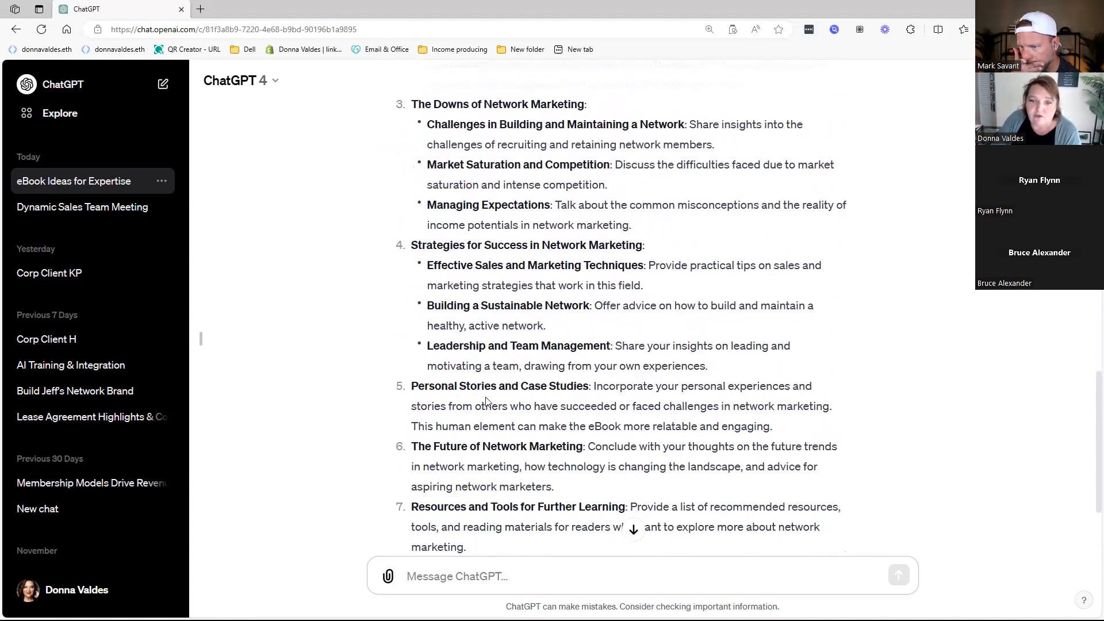
{"action": "scroll", "coordinate": [486, 401], "scroll_direction": "down", "scroll_amount": 3}
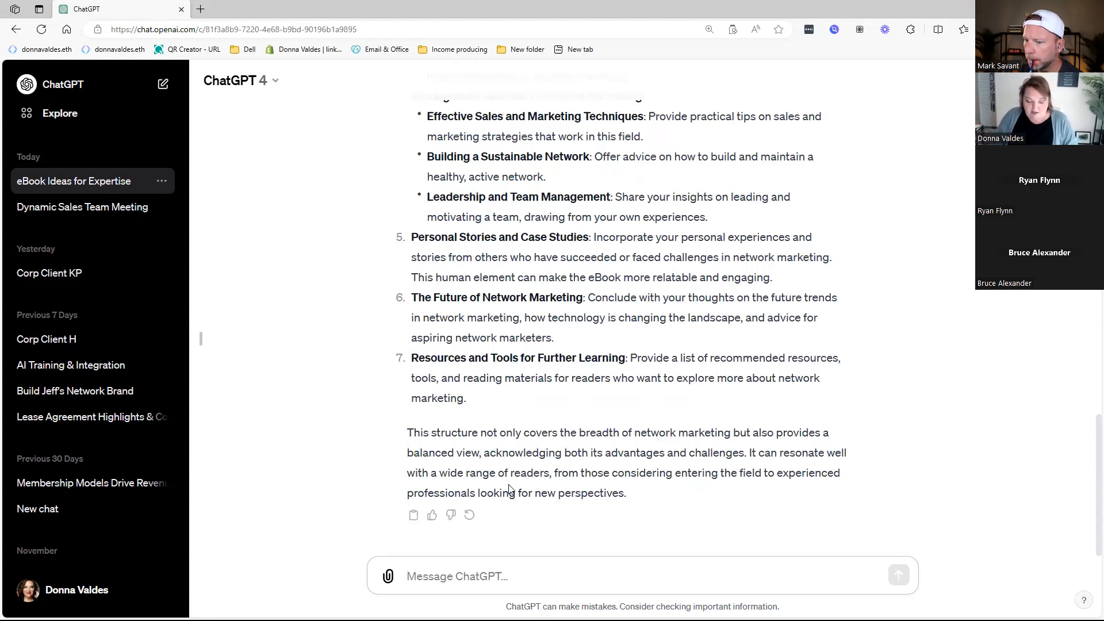
{"action": "type", "text": "This looks great, but is there anything mis"}
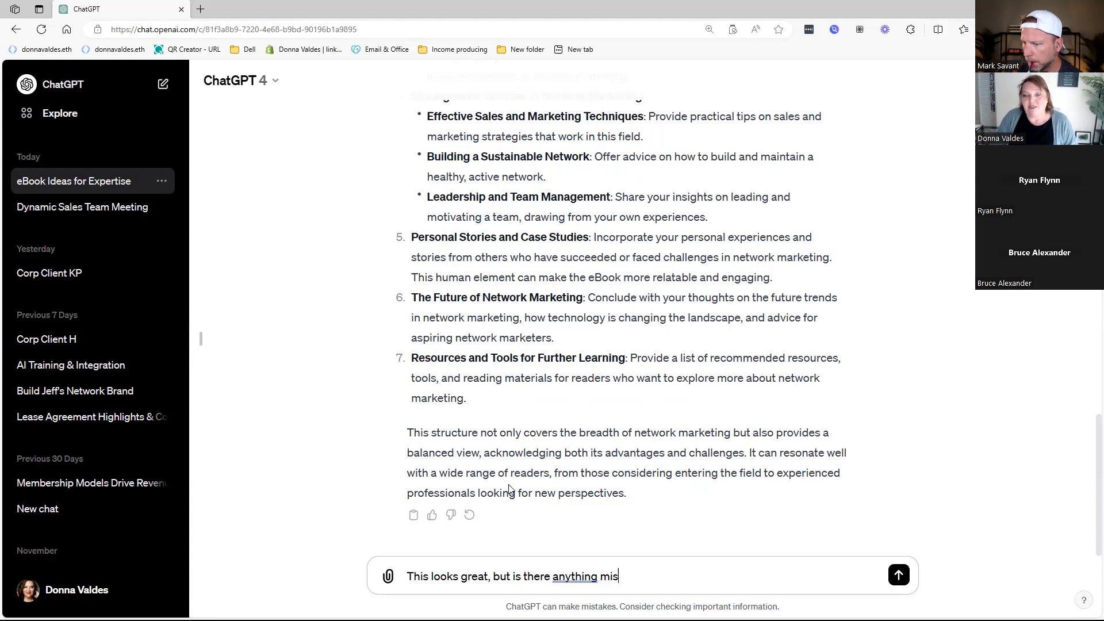
{"action": "type", "text": "sing or more you "}
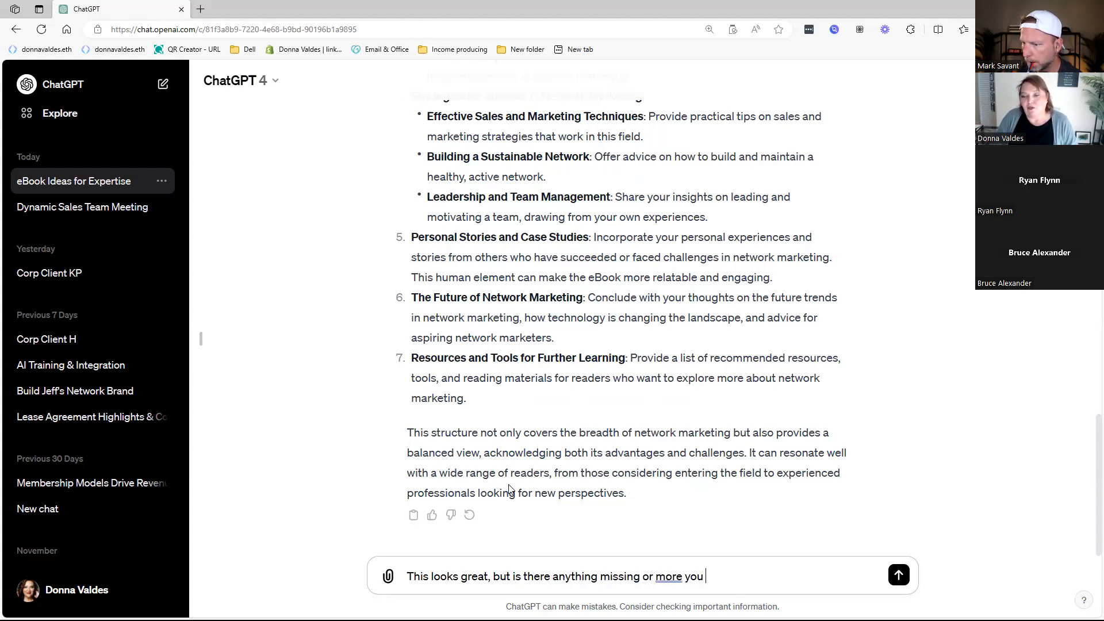
{"action": "type", "text": "can recommend"}
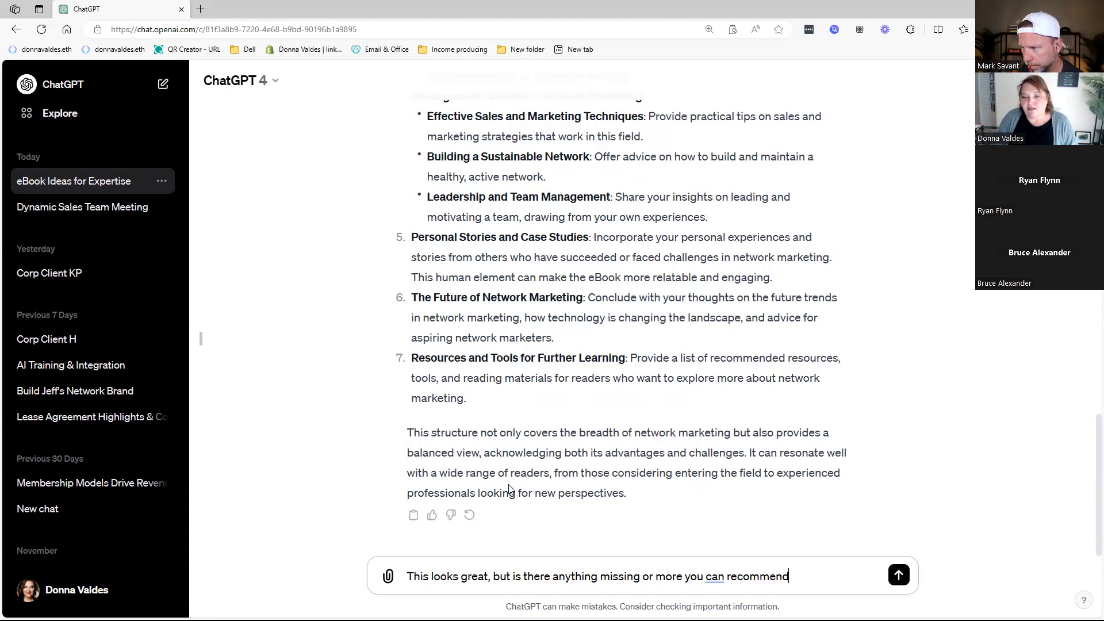
{"action": "type", "text": "?"}
{"action": "key", "text": "Return"}
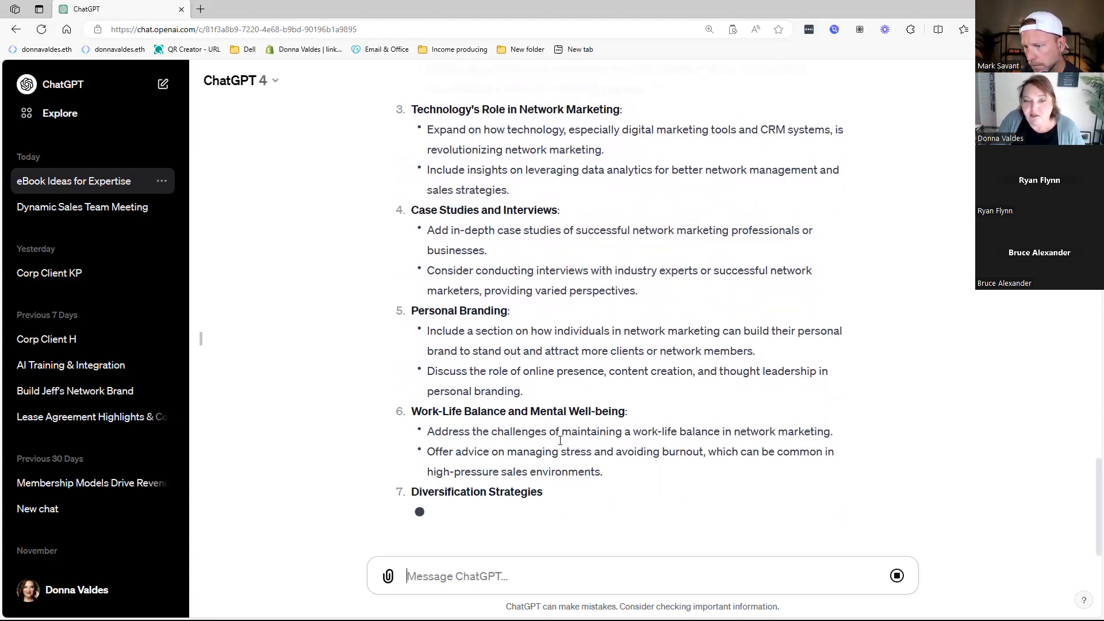
Review the recommended additions and send a message starting "Great, now rewrite the entire outline"
{"action": "scroll", "coordinate": [566, 435], "scroll_direction": "up", "scroll_amount": 4}
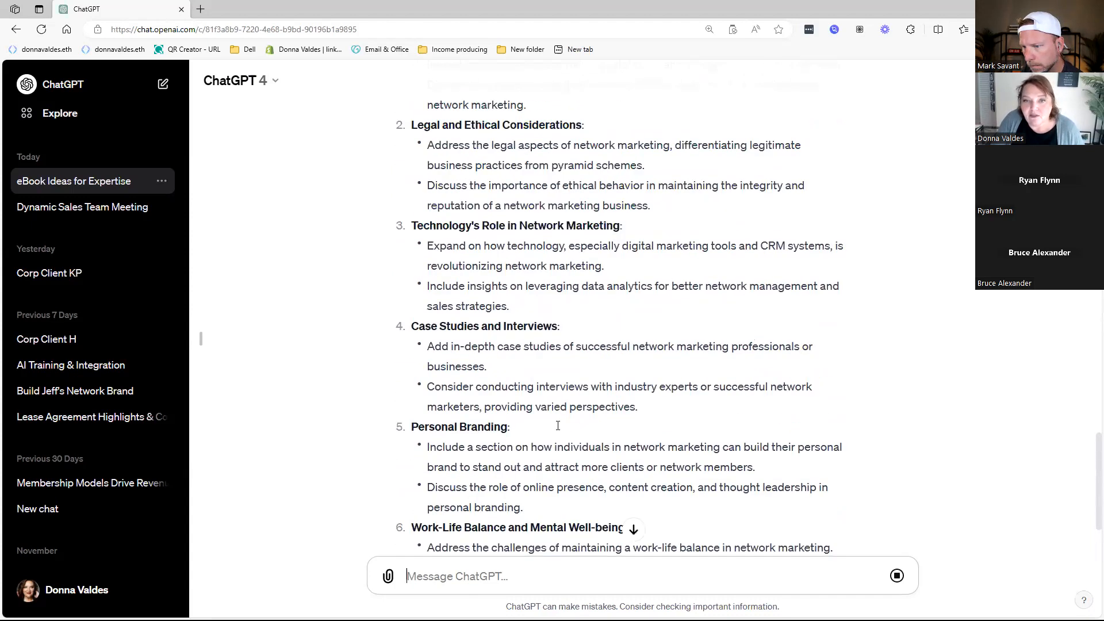
{"action": "scroll", "coordinate": [633, 527], "scroll_direction": "down", "scroll_amount": 4}
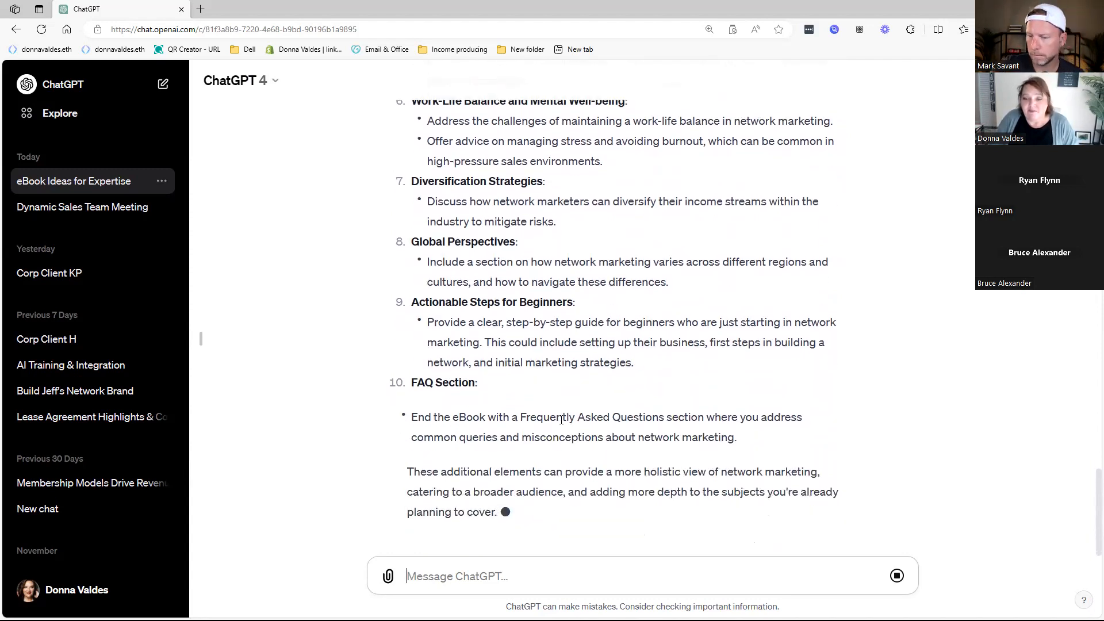
{"action": "type", "text": "G"}
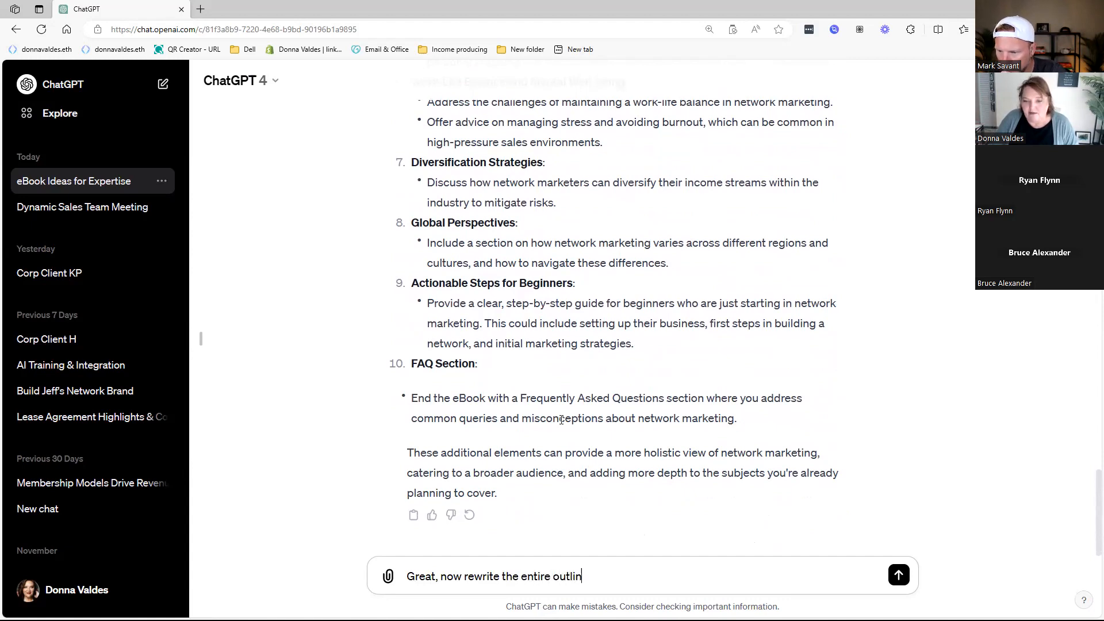
{"action": "key", "text": "Return"}
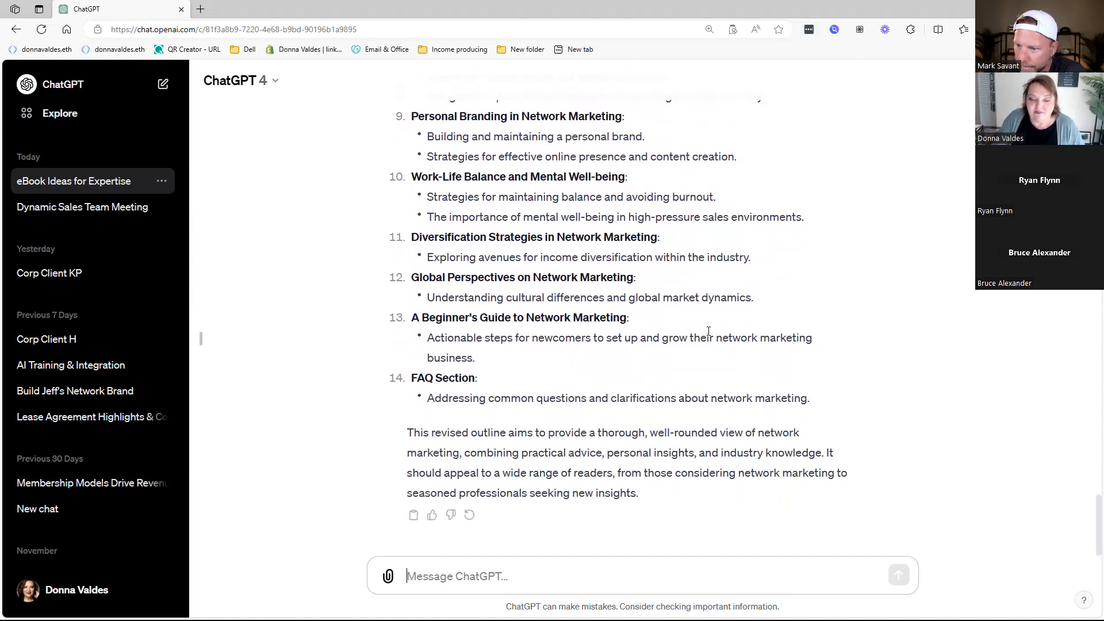
Begin a prompt reading "great. now write the first chapter, SEO and keyword rich,"
{"action": "type", "text": "g"}
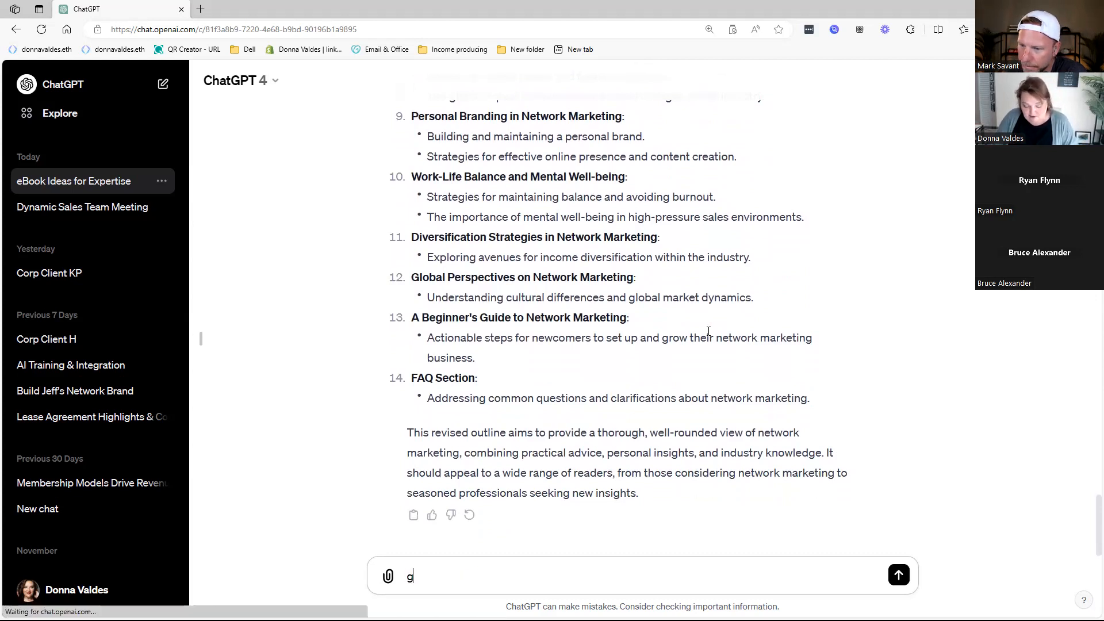
{"action": "type", "text": "reat. now"}
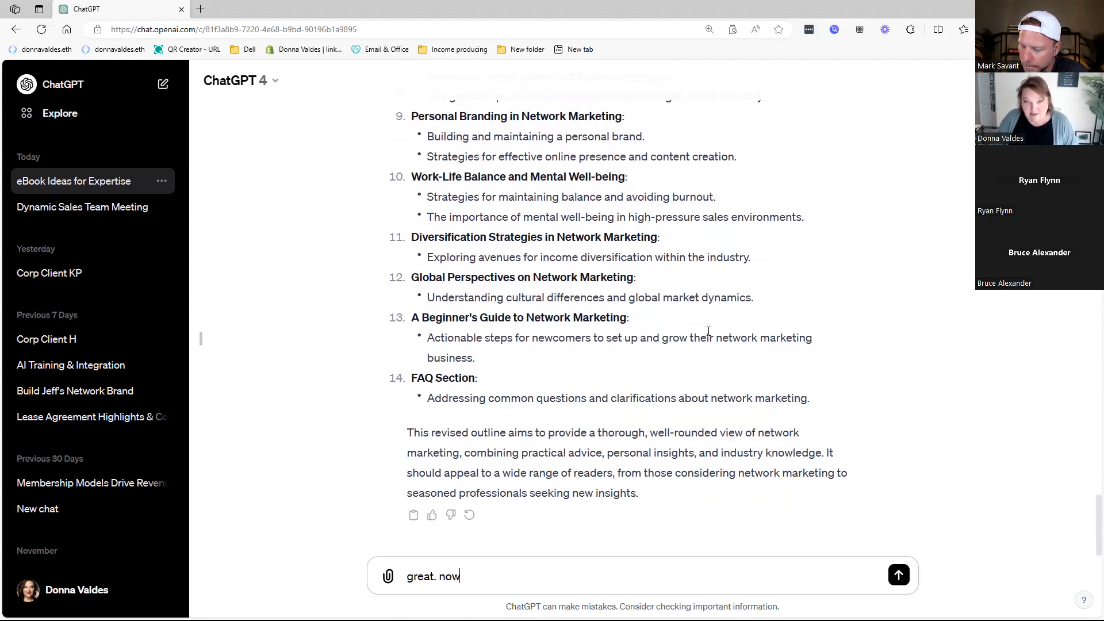
{"action": "type", "text": " w"}
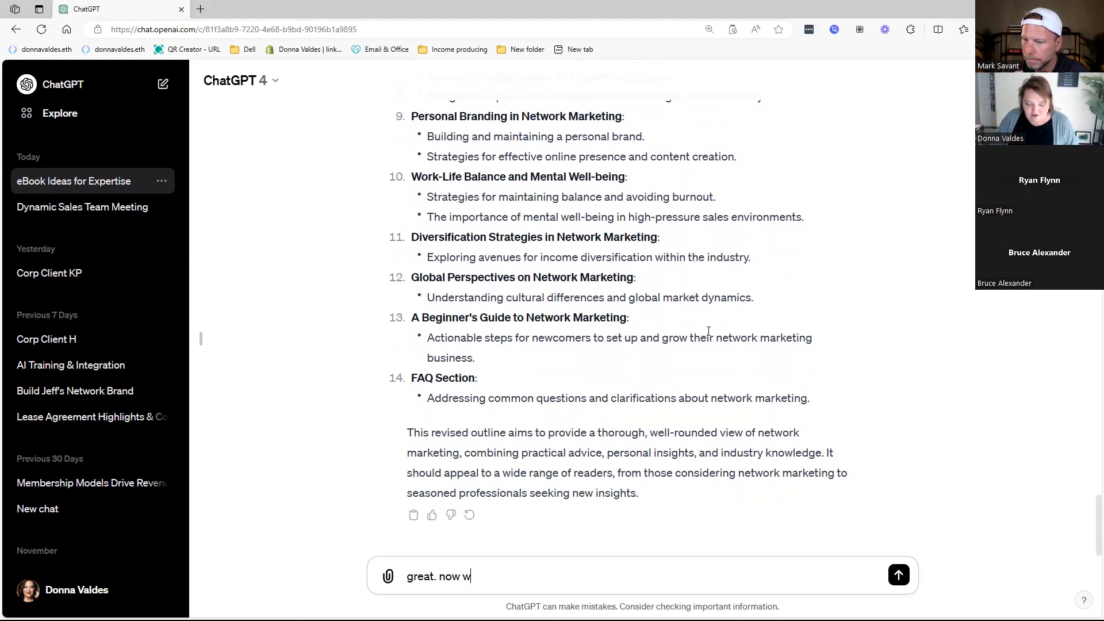
{"action": "type", "text": "rite the firs"}
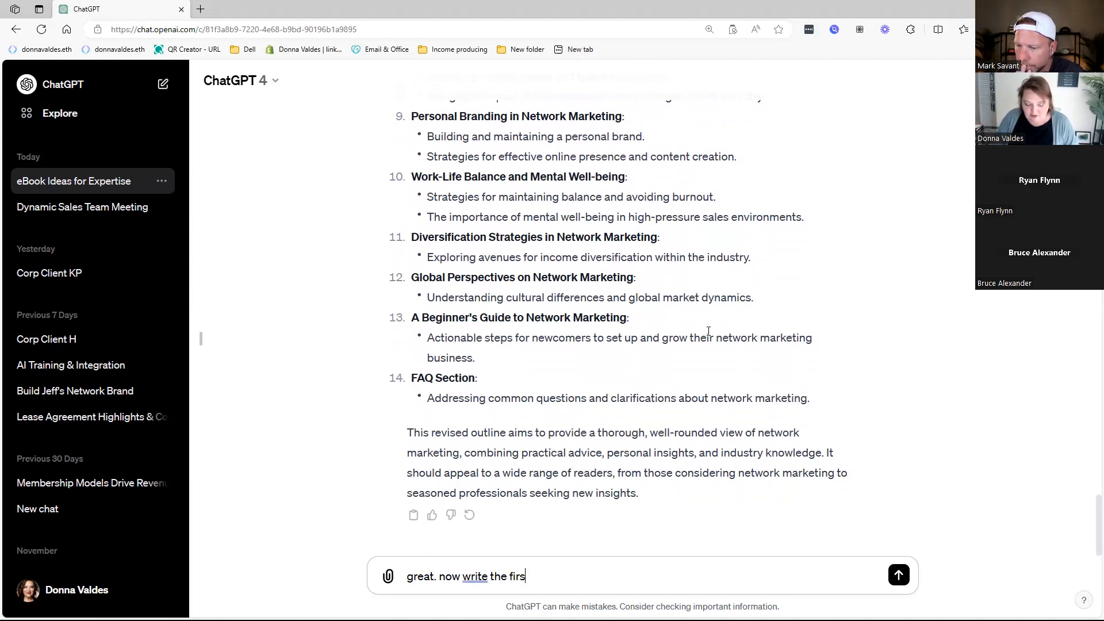
{"action": "type", "text": "t chapter,"}
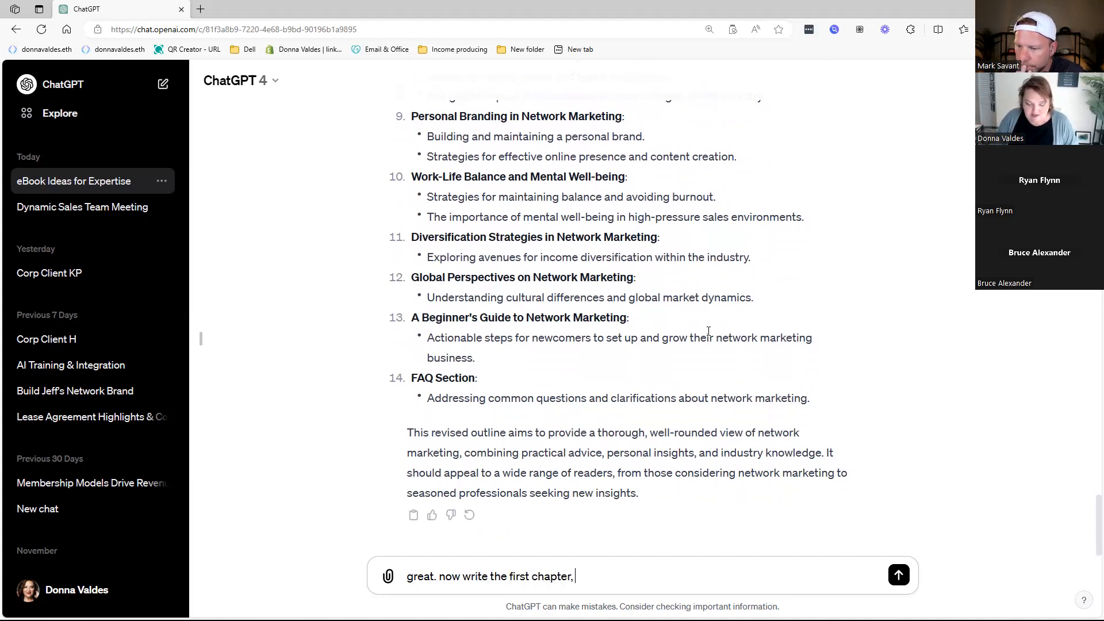
{"action": "type", "text": " SEO an"}
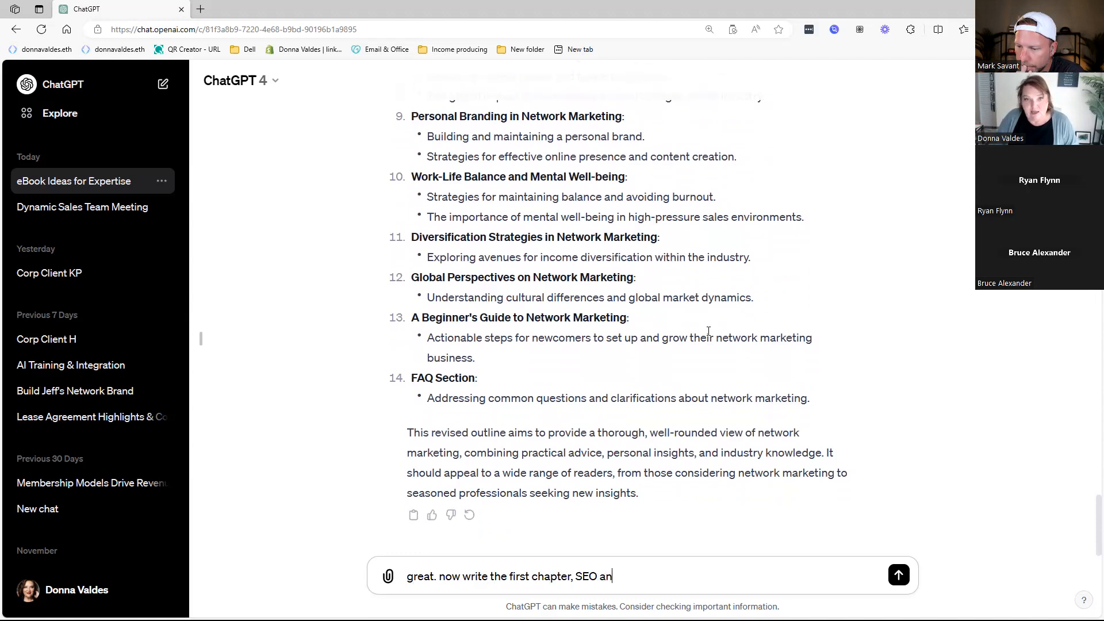
{"action": "type", "text": "d keyw"}
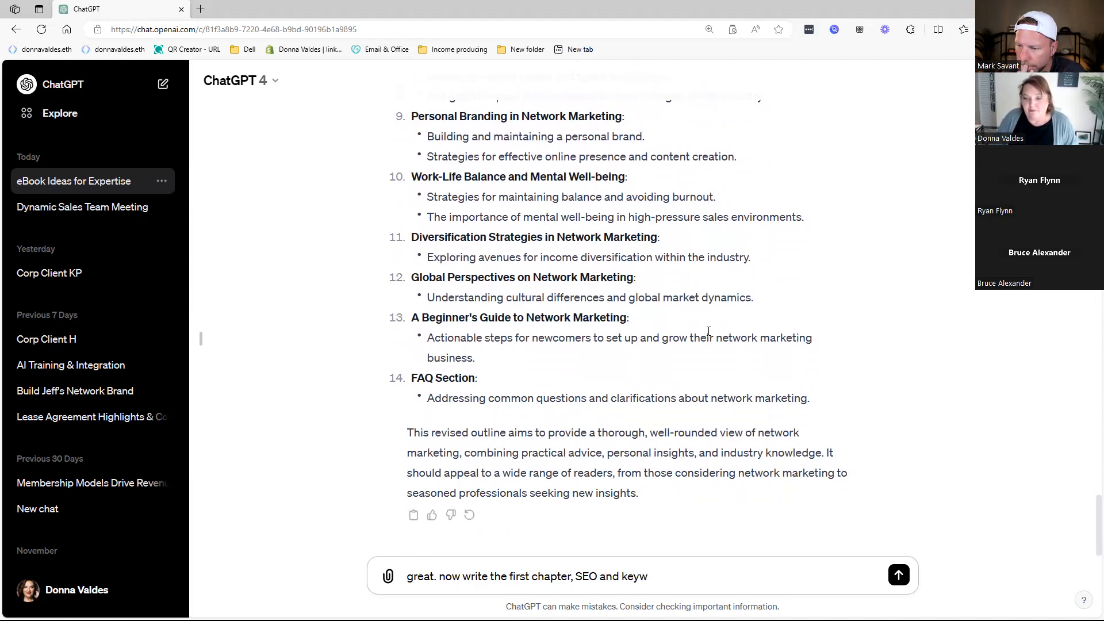
{"action": "type", "text": "rod rich, "}
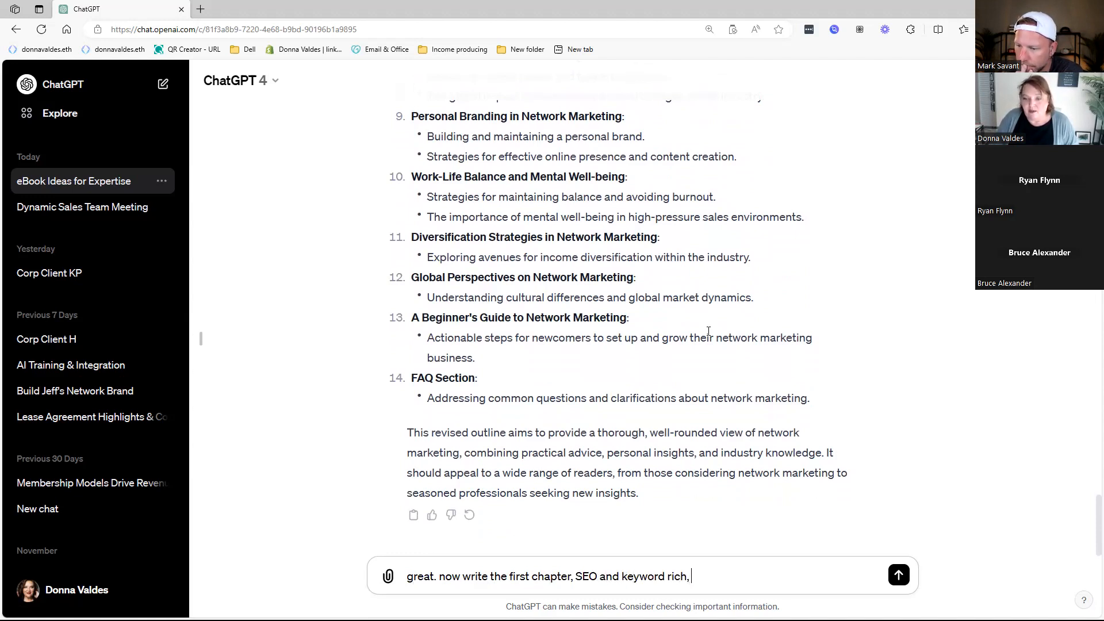
Extend the prompt with "in a casual but still professional and personal tone, write it in first person coming from me"
{"action": "type", "text": "in a casual bu"}
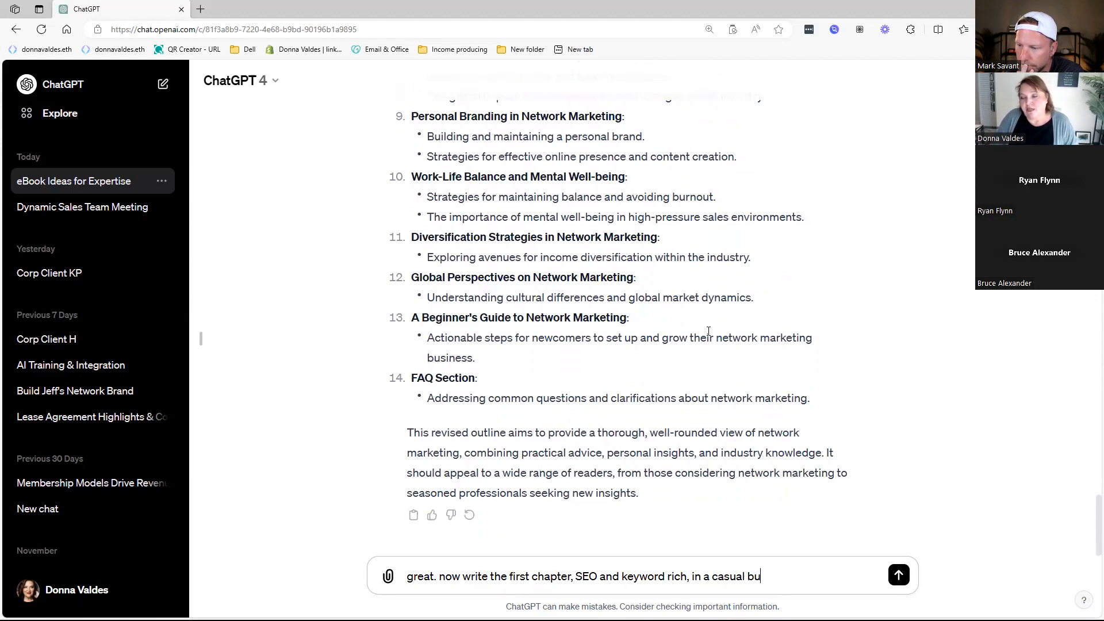
{"action": "type", "text": "t still profe"}
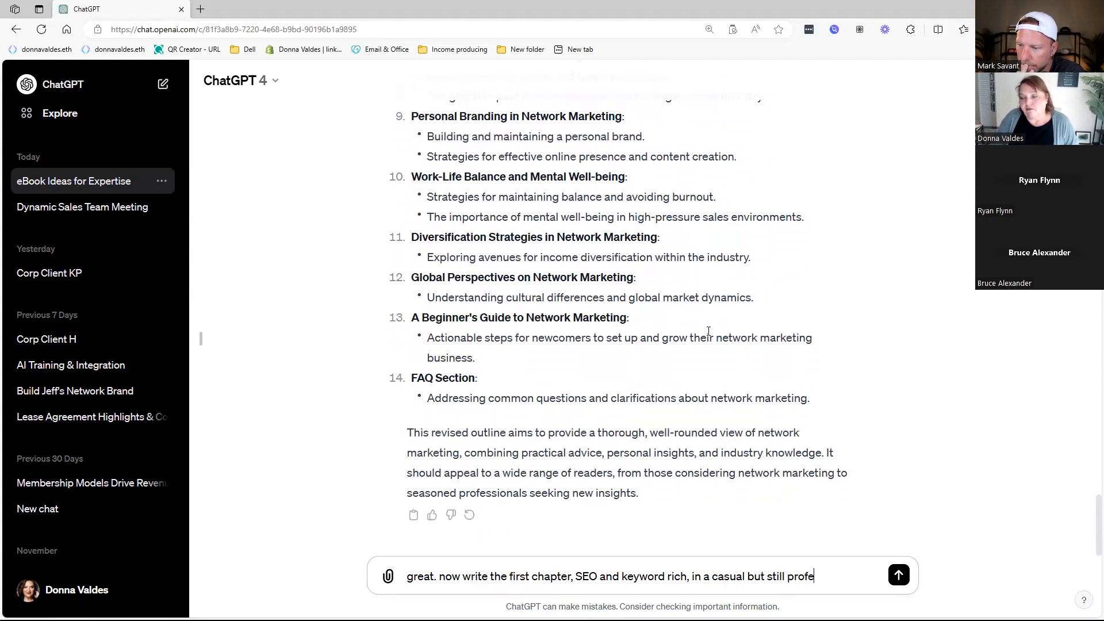
{"action": "type", "text": "ssional and person"}
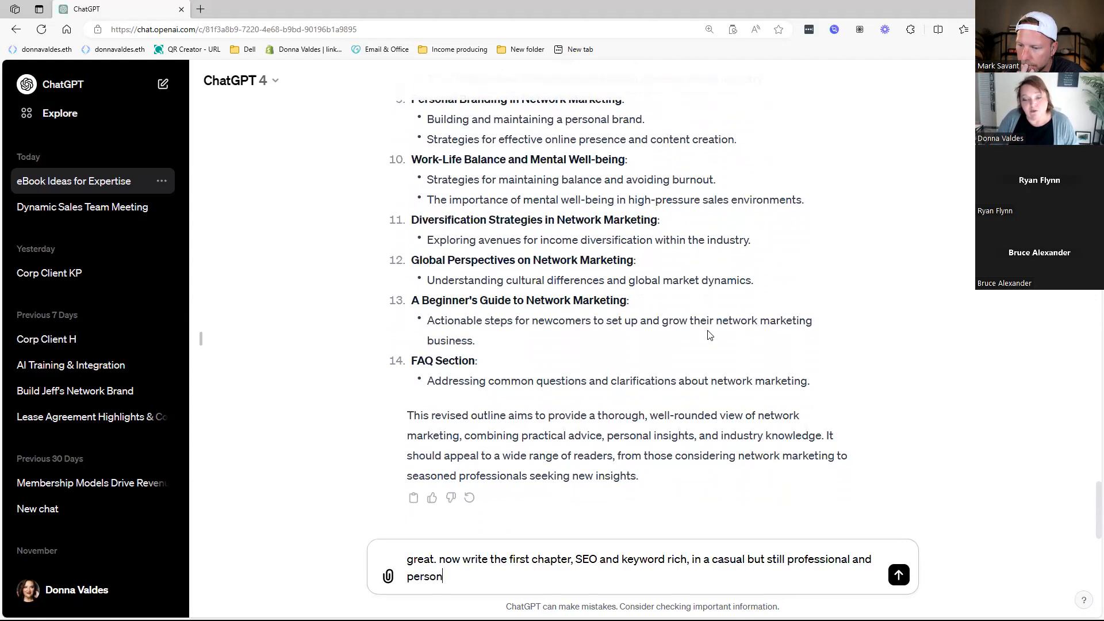
{"action": "type", "text": "al t"}
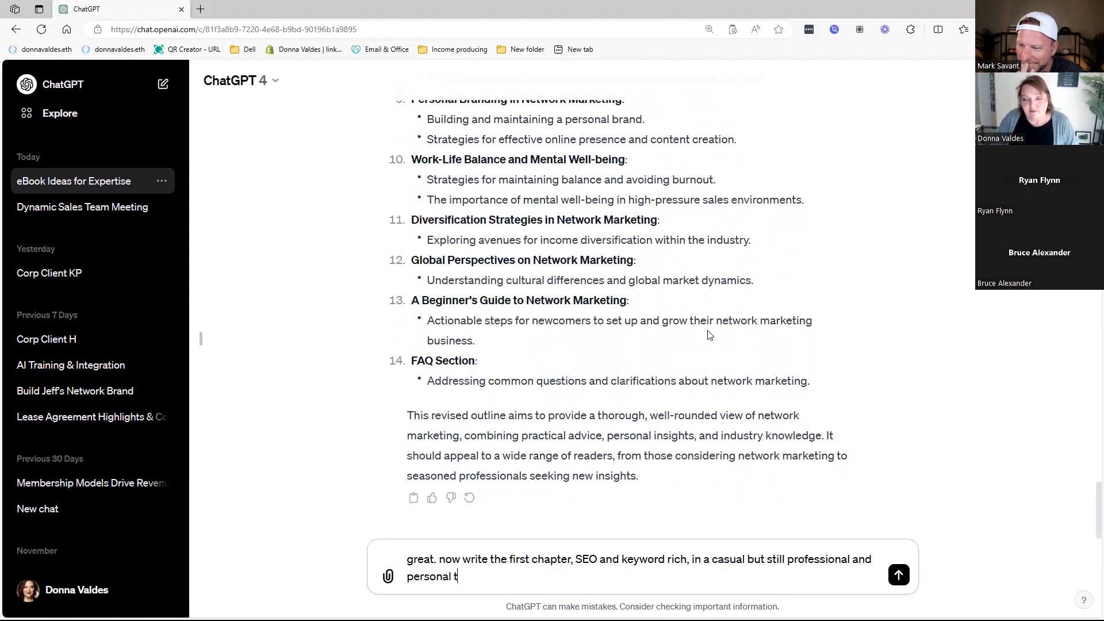
{"action": "type", "text": "one,"}
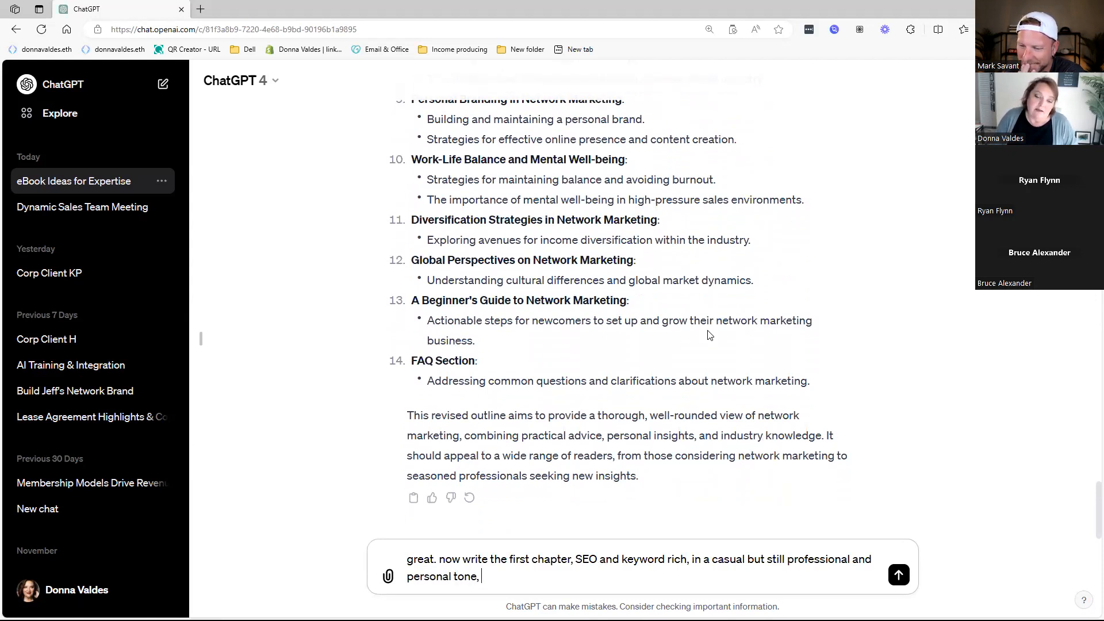
{"action": "type", "text": " write it in f"}
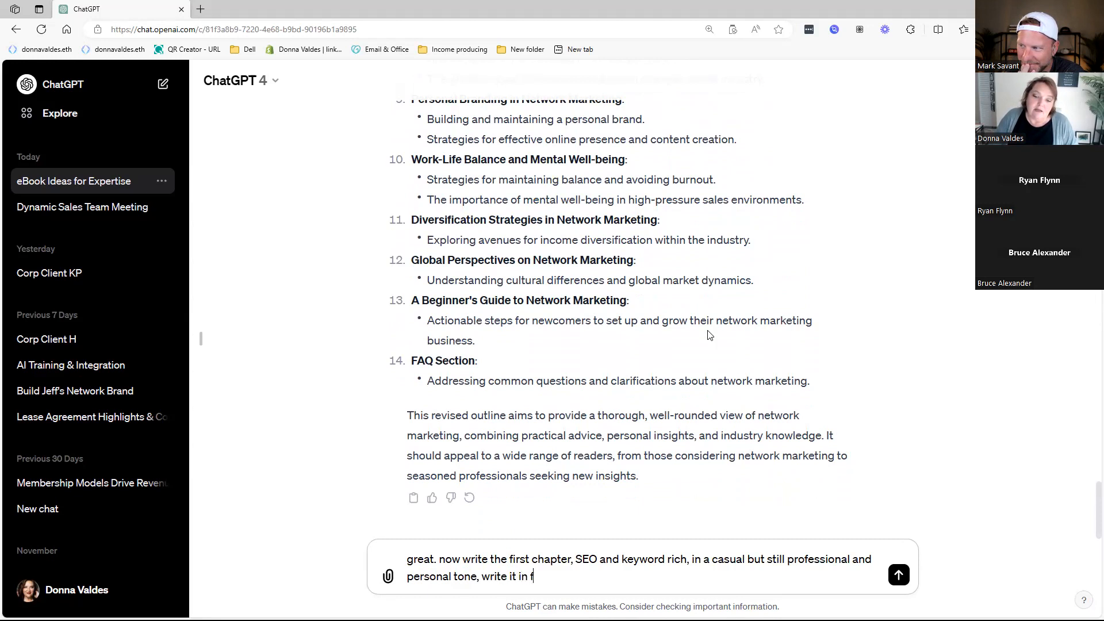
{"action": "type", "text": "irst"}
{"action": "type", "text": " person"}
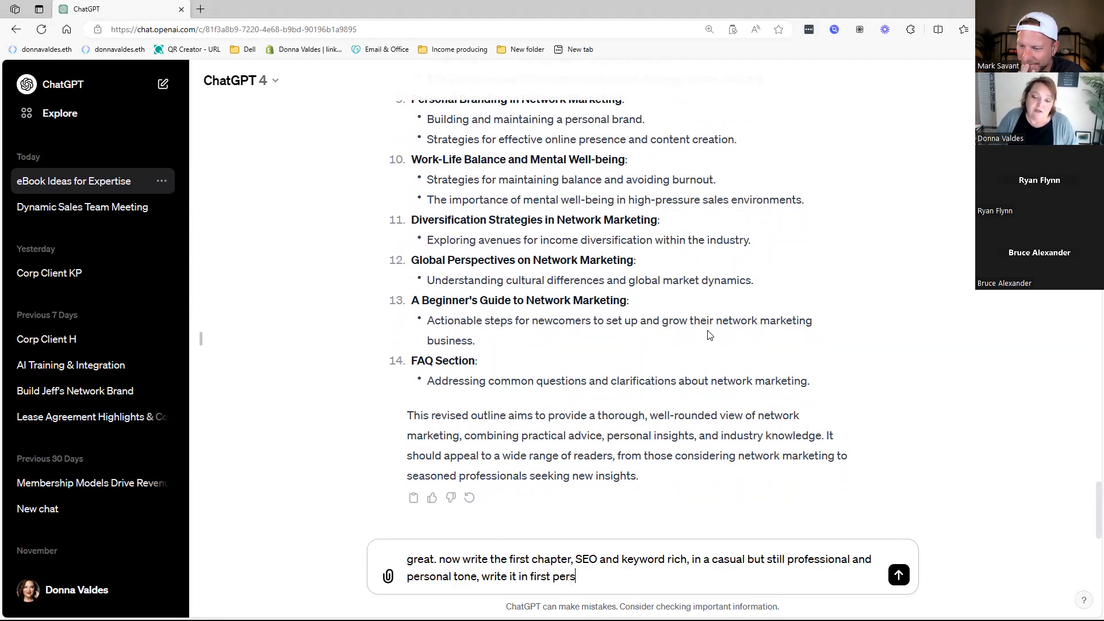
{"action": "type", "text": " coming from me"}
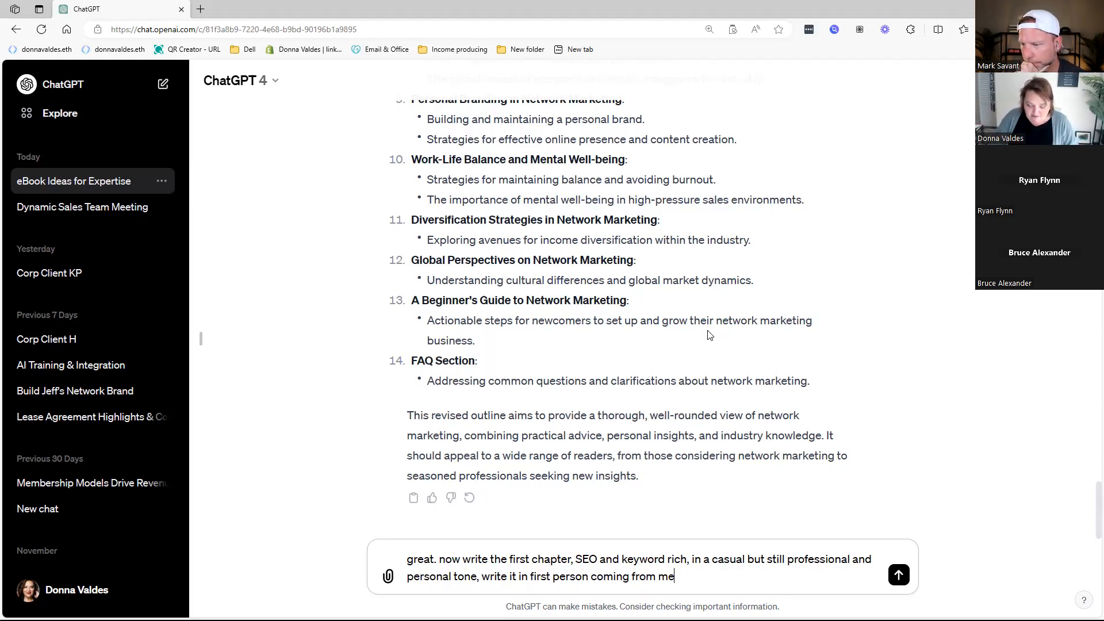
{"action": "type", "text": "make "}
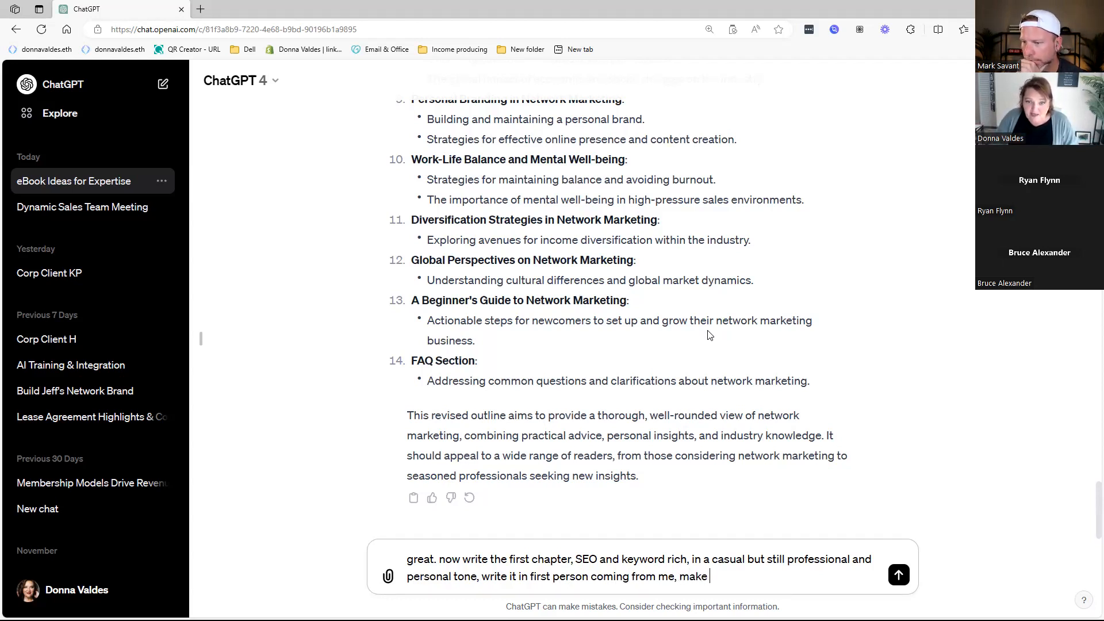
{"action": "type", "text": "it with"}
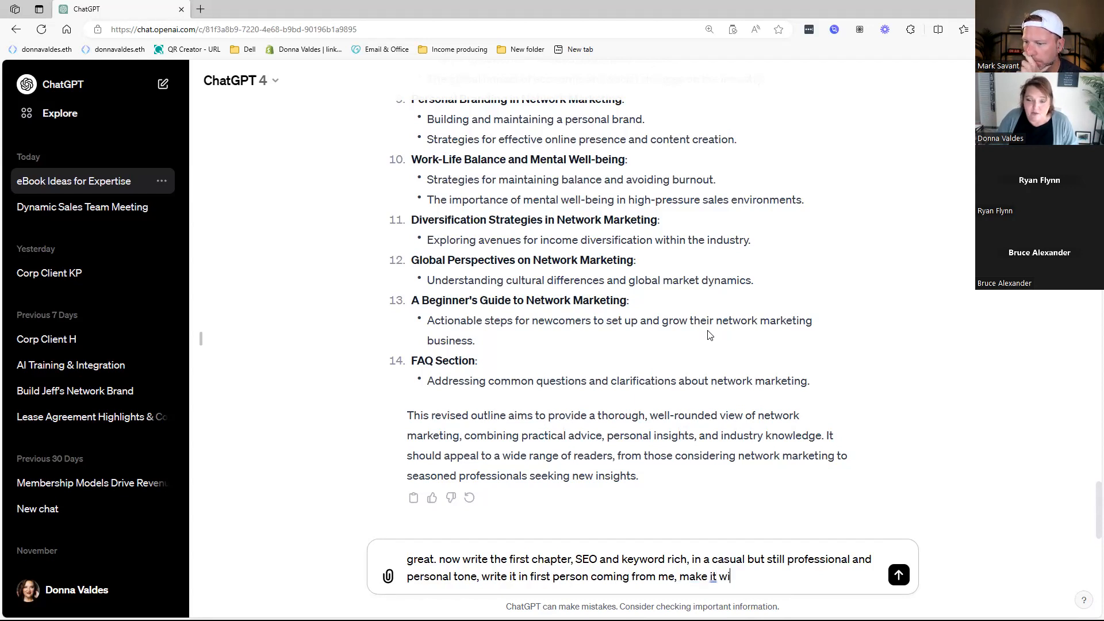
{"action": "key", "text": "BackSpace"}
{"action": "key", "text": "BackSpace"}
{"action": "key", "text": "BackSpace"}
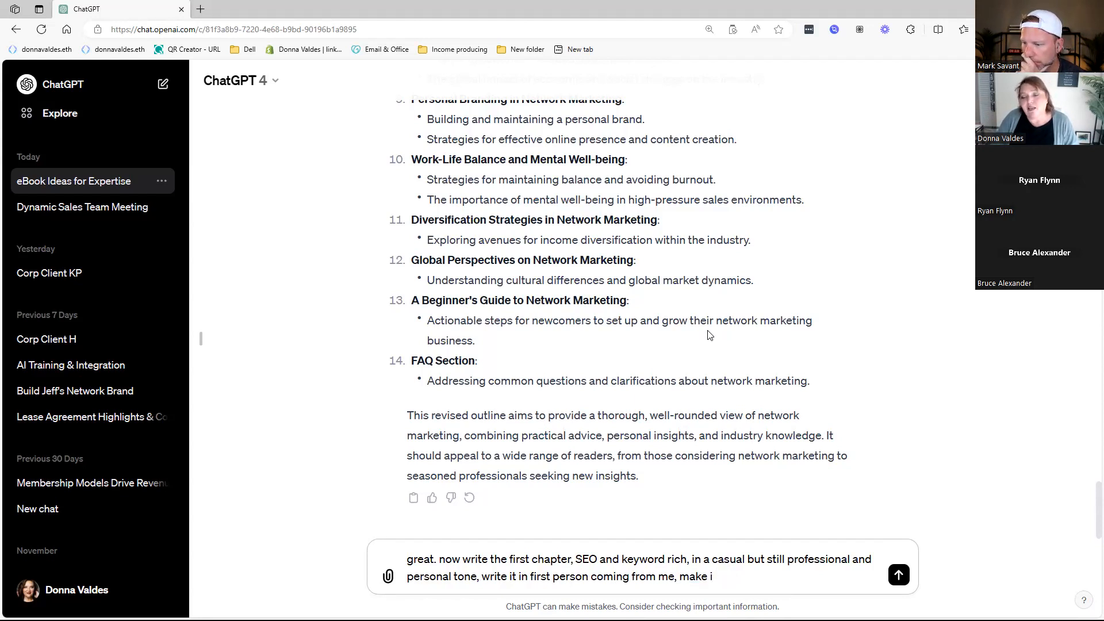
{"action": "key", "text": "BackSpace"}
{"action": "key", "text": "BackSpace"}
{"action": "key", "text": "BackSpace"}
{"action": "key", "text": "BackSpace"}
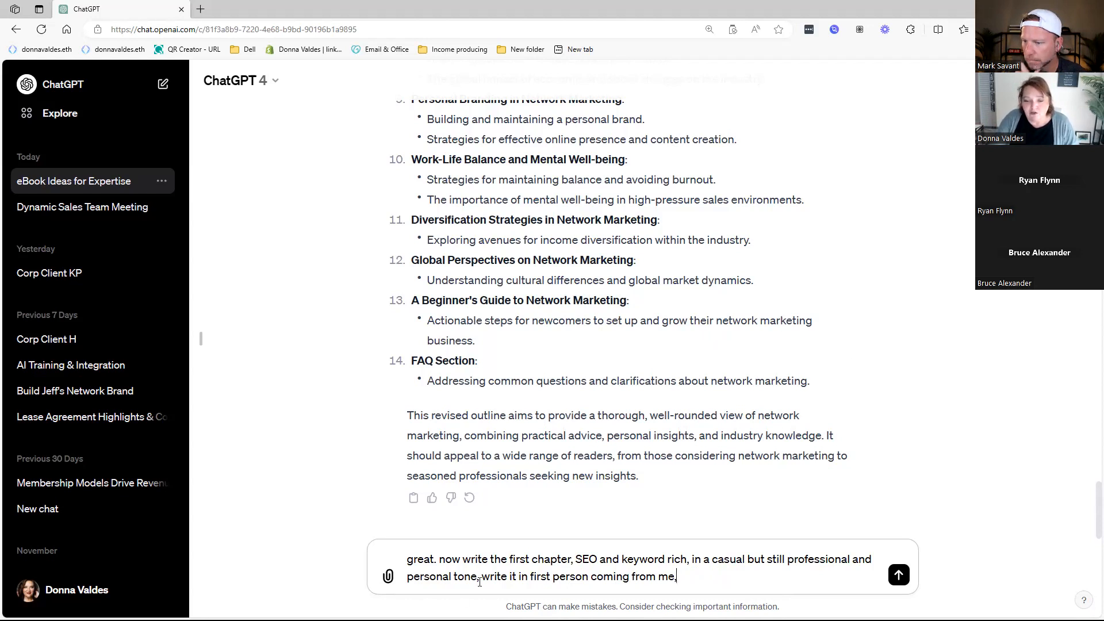
Insert "sometimes add humor because I think Im funny." before the first-person request and send the prompt
{"action": "type", "text": "so"}
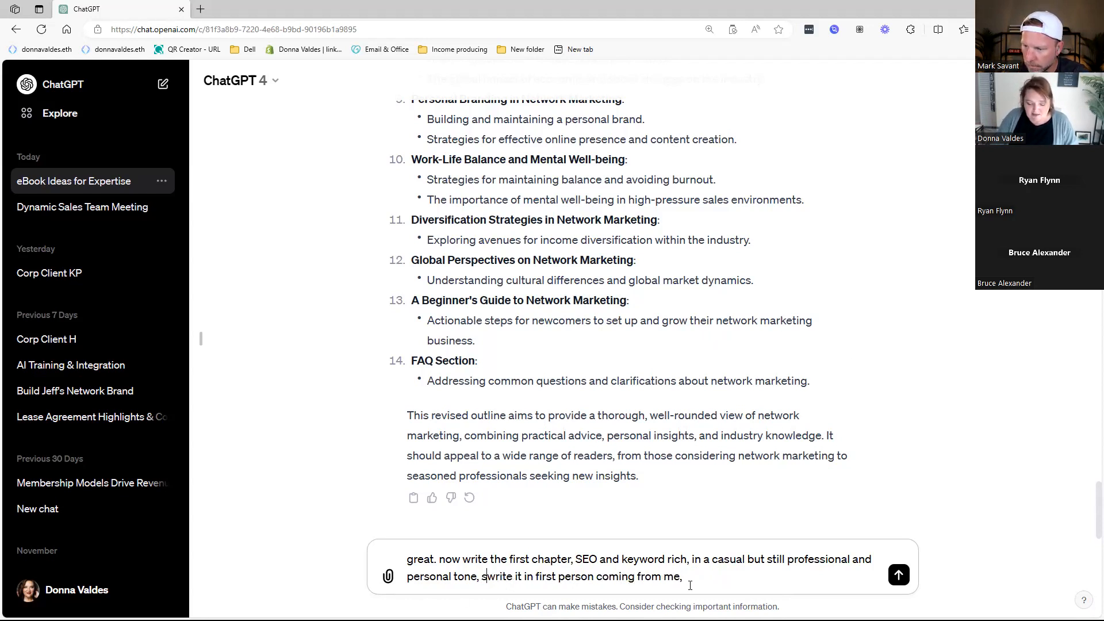
{"action": "type", "text": "metimes add "}
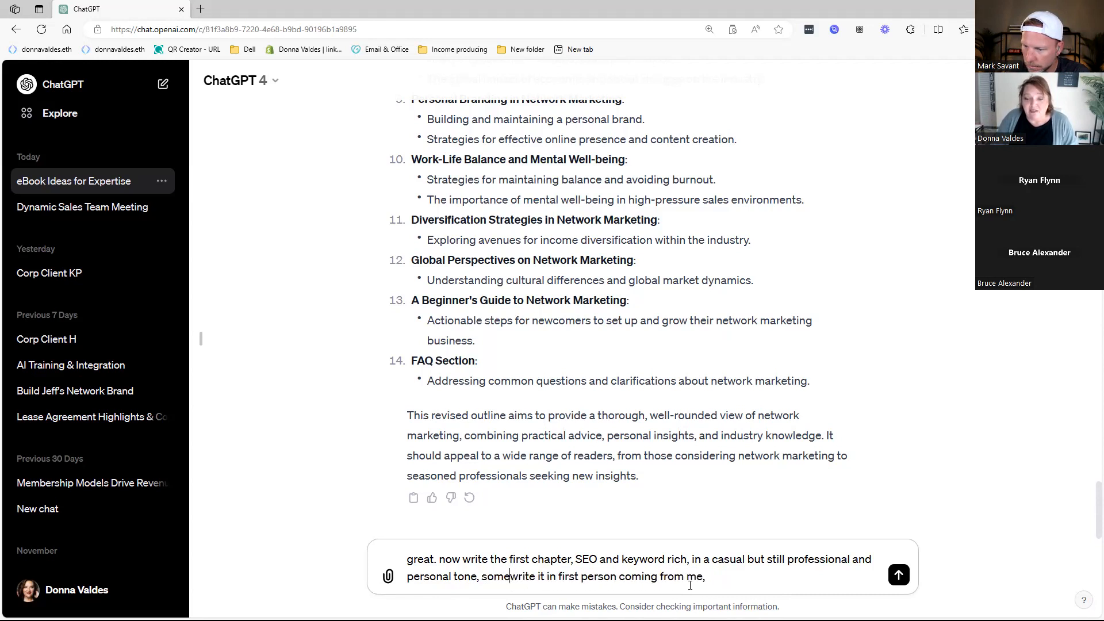
{"action": "type", "text": "humor becaus"}
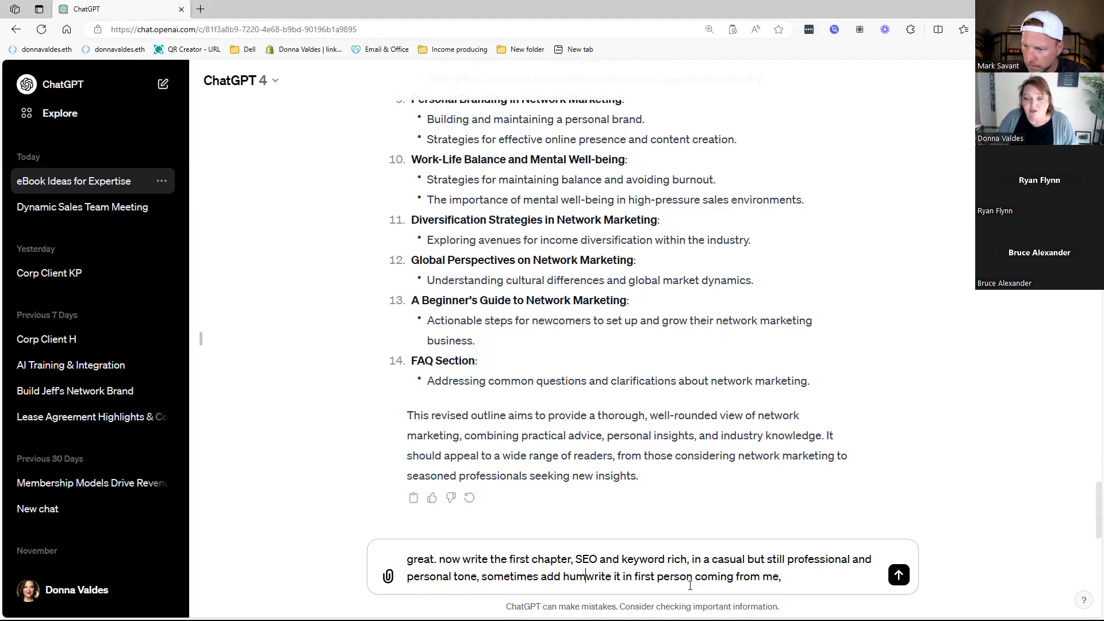
{"action": "type", "text": "e I think "}
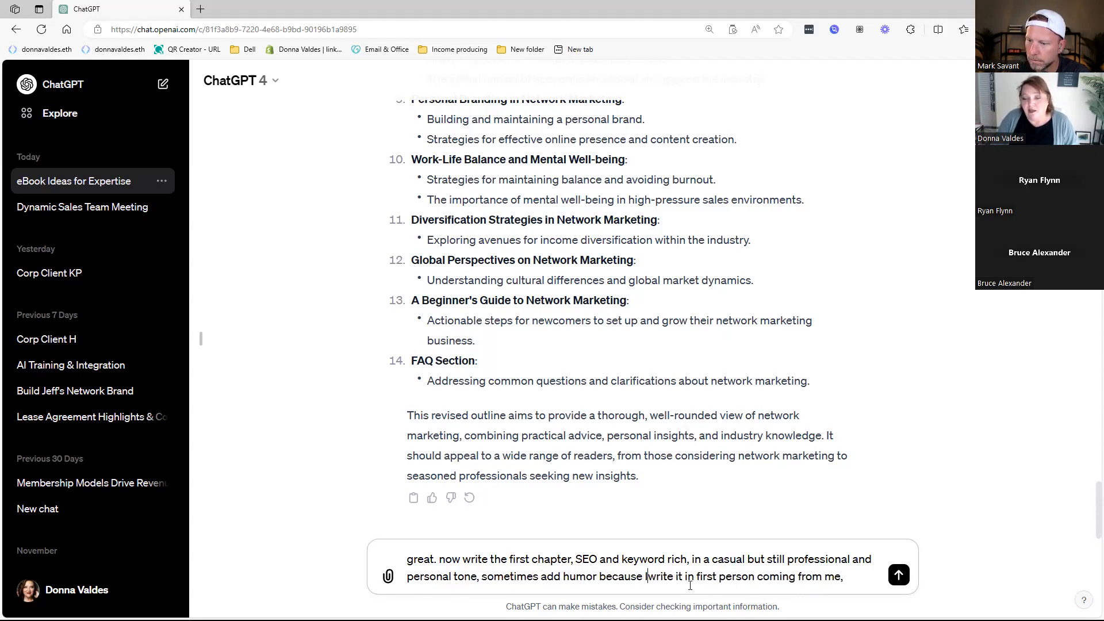
{"action": "type", "text": "Im"}
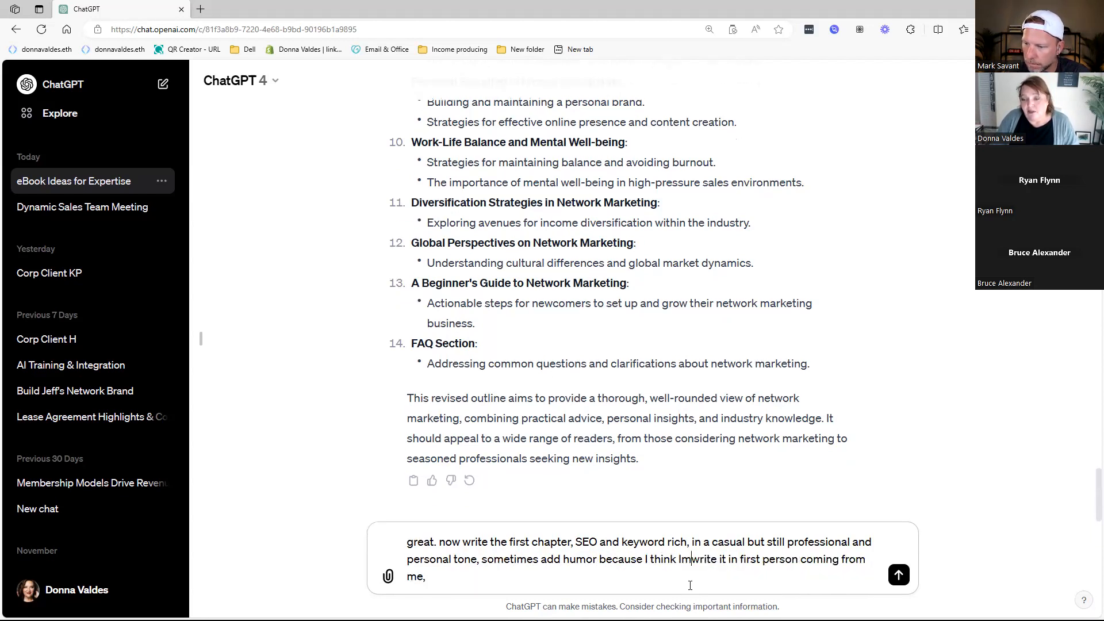
{"action": "type", "text": " funny"}
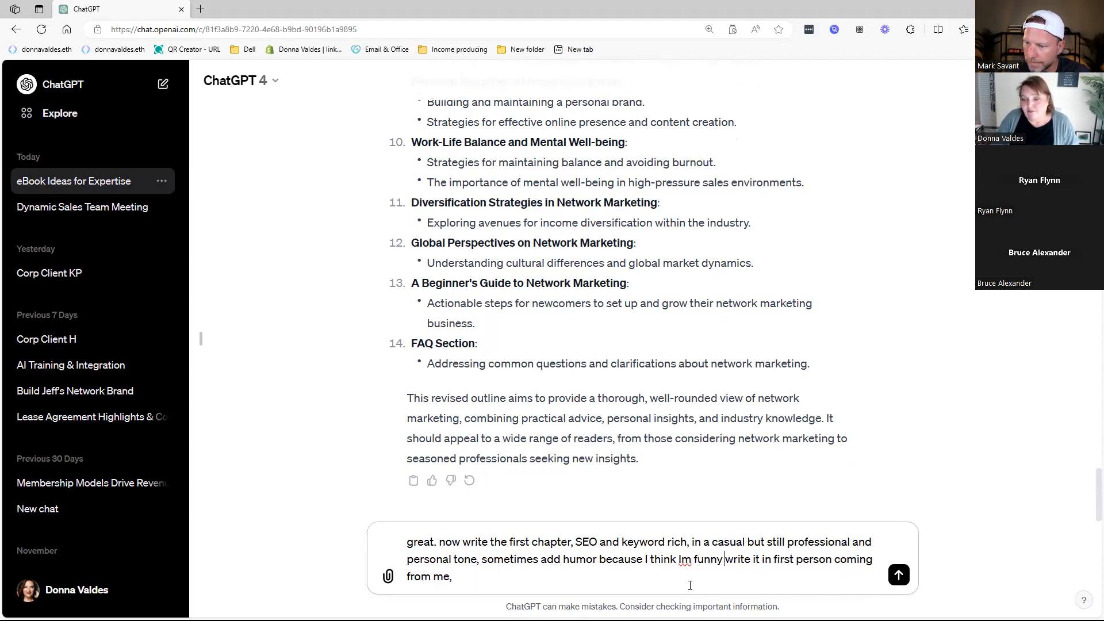
{"action": "key", "text": "BackSpace"}
{"action": "type", "text": "."}
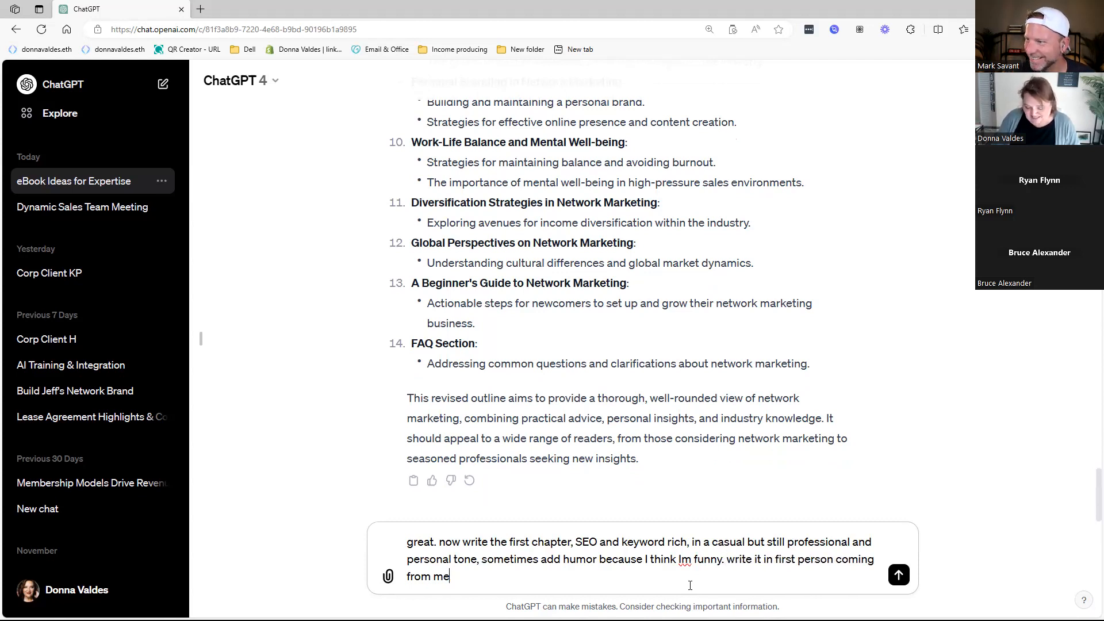
{"action": "key", "text": "Return"}
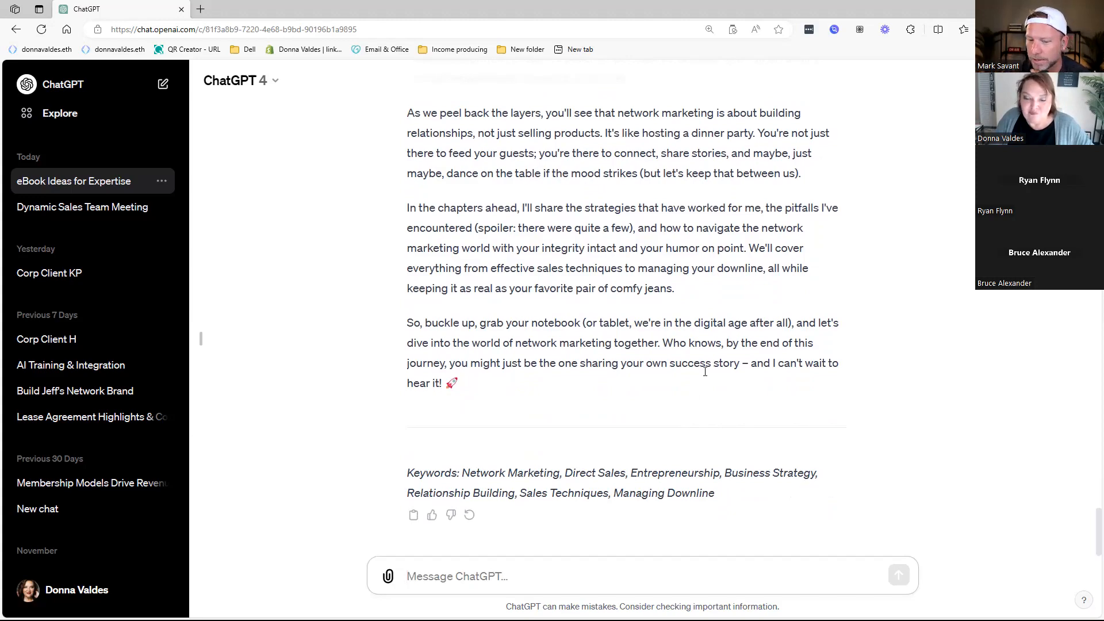
Read through the generated first chapter, from its title down to the closing keywords
{"action": "scroll", "coordinate": [705, 371], "scroll_direction": "up", "scroll_amount": 10}
{"action": "scroll", "coordinate": [704, 368], "scroll_direction": "down", "scroll_amount": 1}
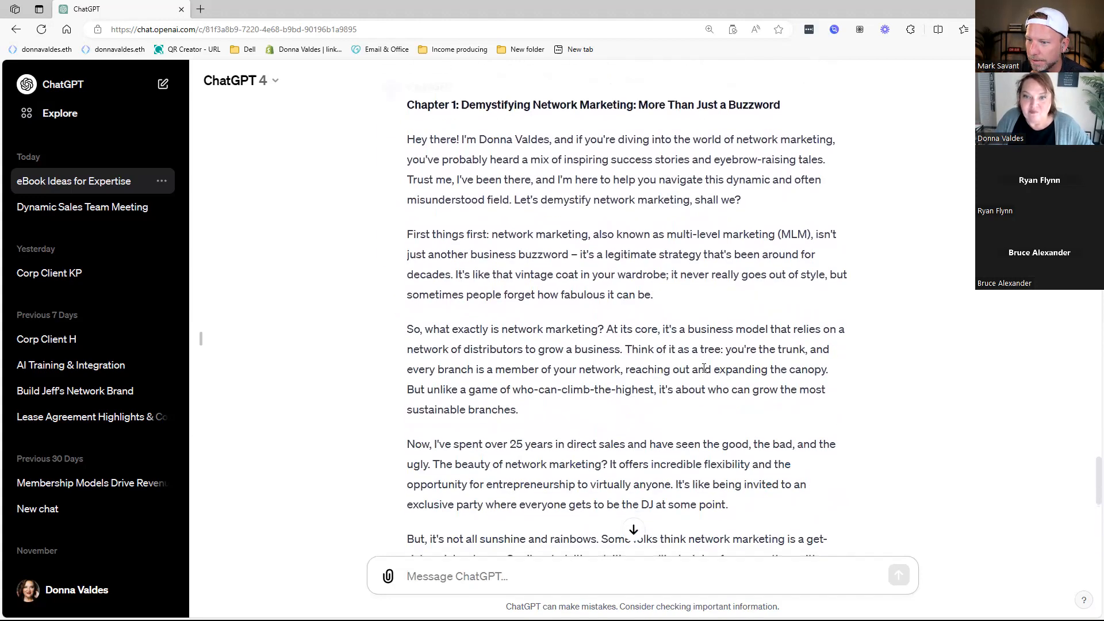
{"action": "scroll", "coordinate": [704, 368], "scroll_direction": "down", "scroll_amount": 10}
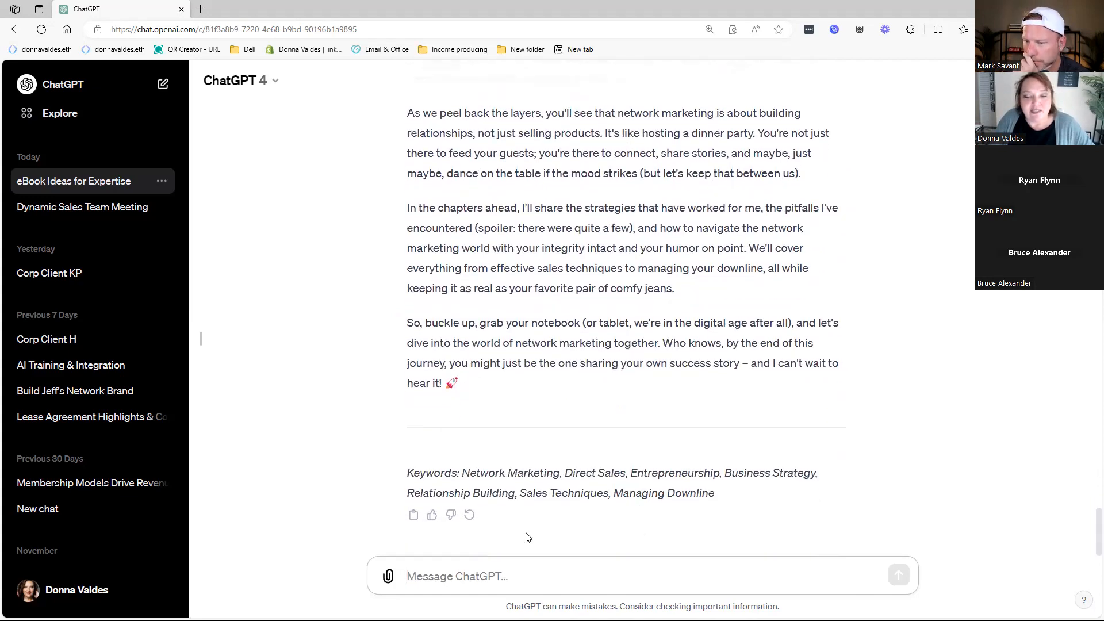
{"action": "scroll", "coordinate": [564, 459], "scroll_direction": "up", "scroll_amount": 10}
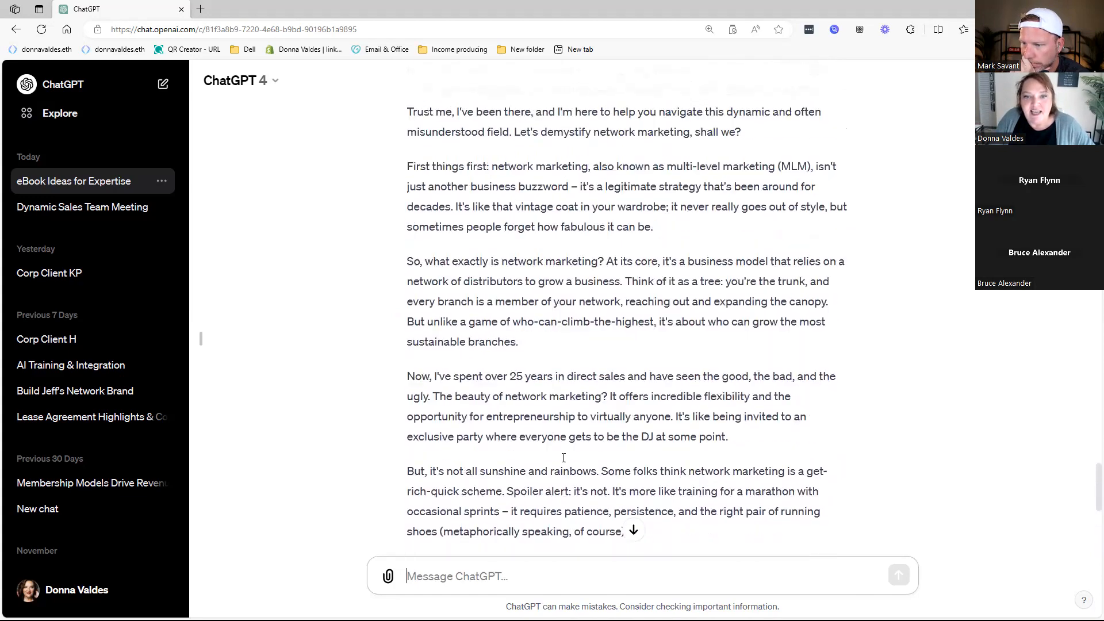
{"action": "scroll", "coordinate": [564, 459], "scroll_direction": "down", "scroll_amount": 10}
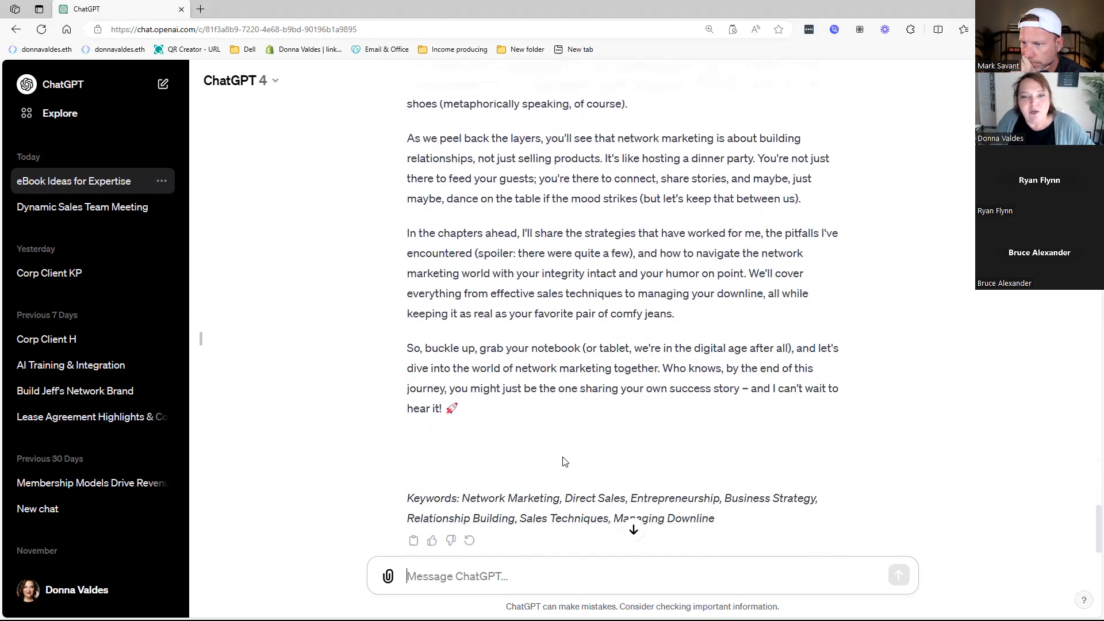
{"action": "scroll", "coordinate": [564, 460], "scroll_direction": "up", "scroll_amount": 10}
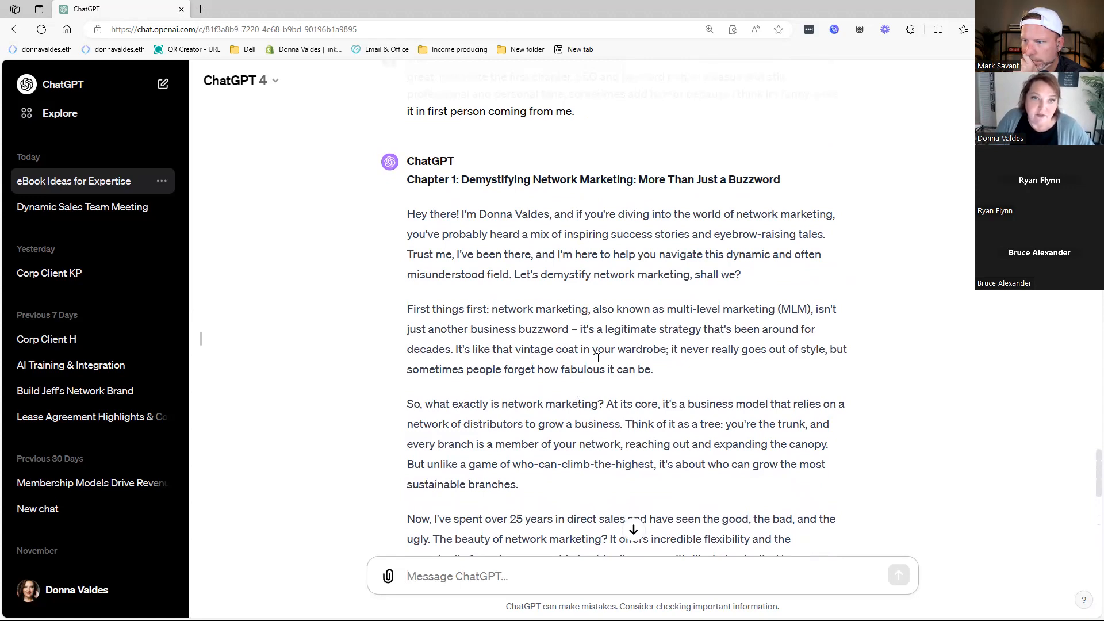
{"action": "scroll", "coordinate": [598, 354], "scroll_direction": "down", "scroll_amount": 10}
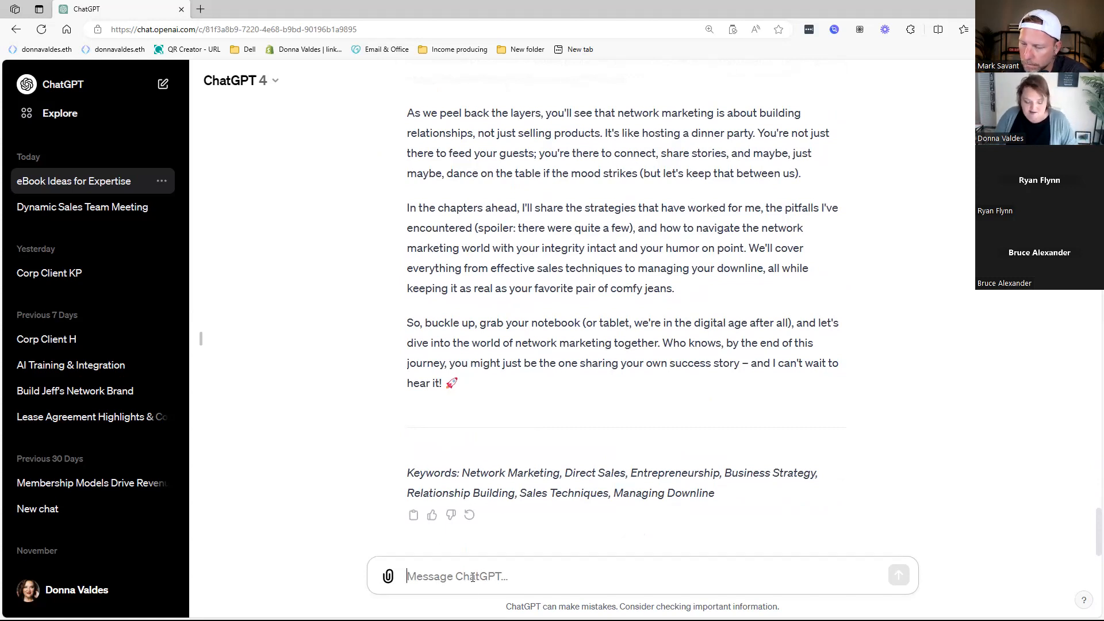
Send the message "great. continue" to have the following chapter written
{"action": "type", "text": "great."}
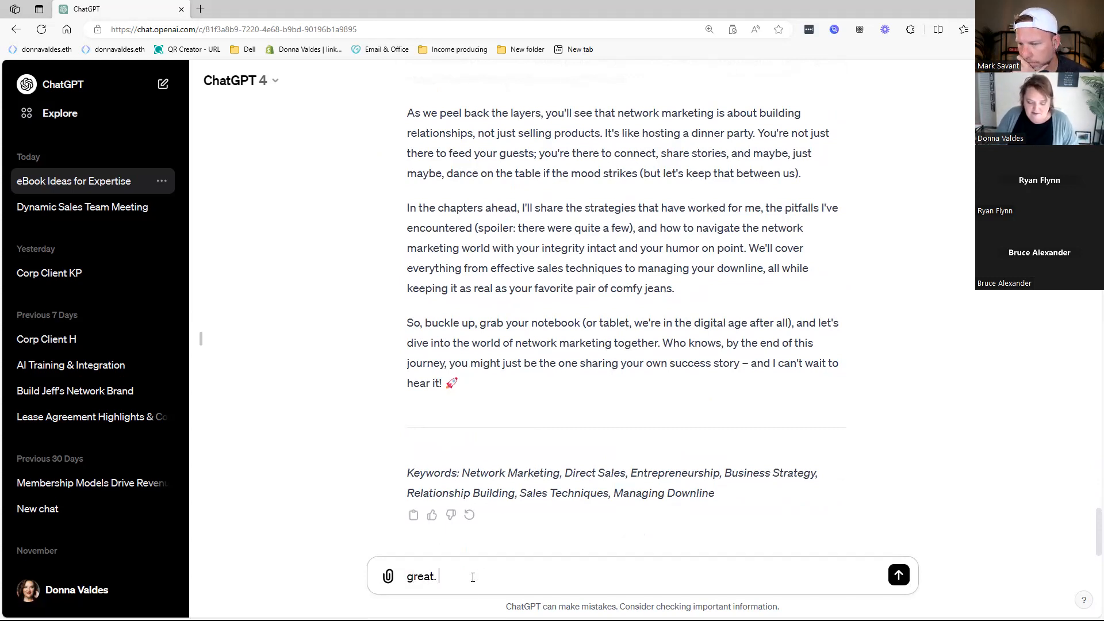
{"action": "type", "text": " cotn"}
{"action": "key", "text": "BackSpace"}
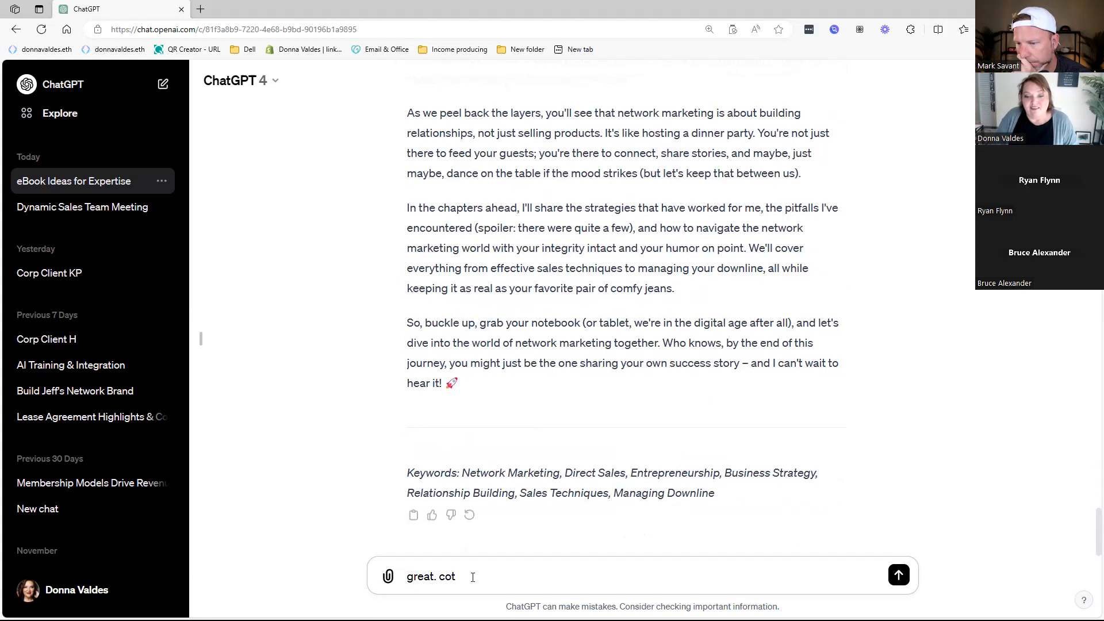
{"action": "type", "text": "ntinue"}
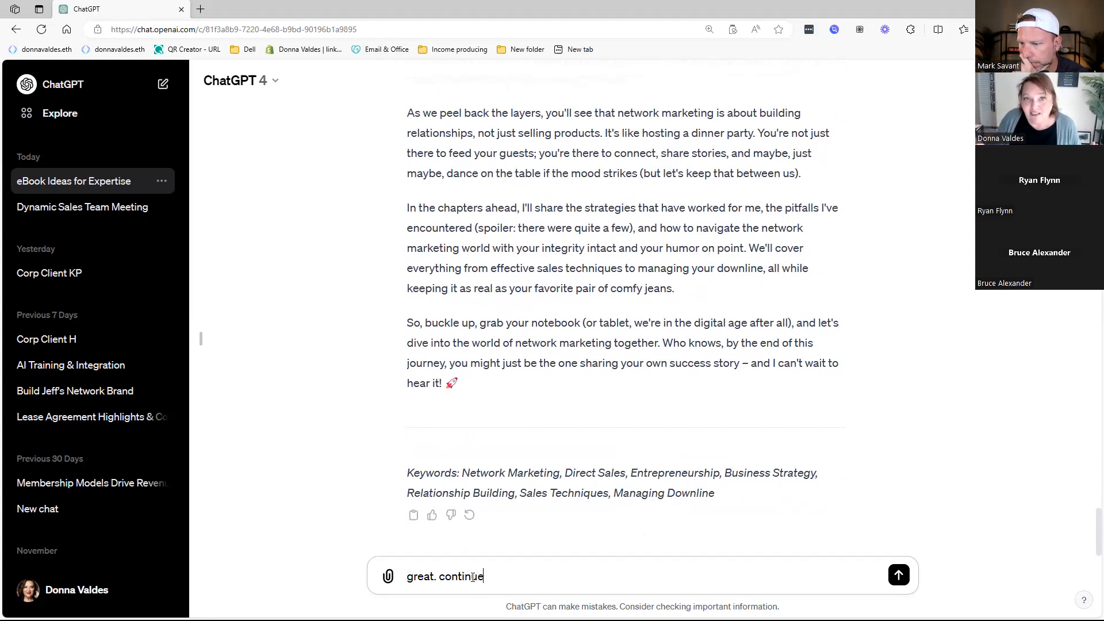
{"action": "key", "text": "Return"}
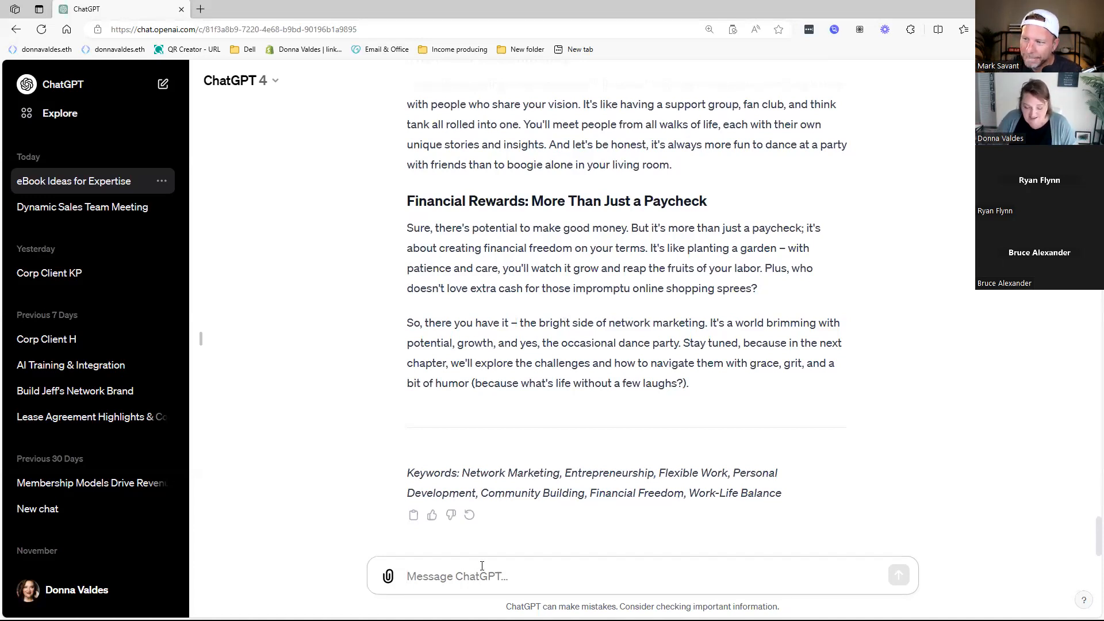
Ask "where and how can I make money with this ebook?" in the same conversation
{"action": "type", "text": "where"}
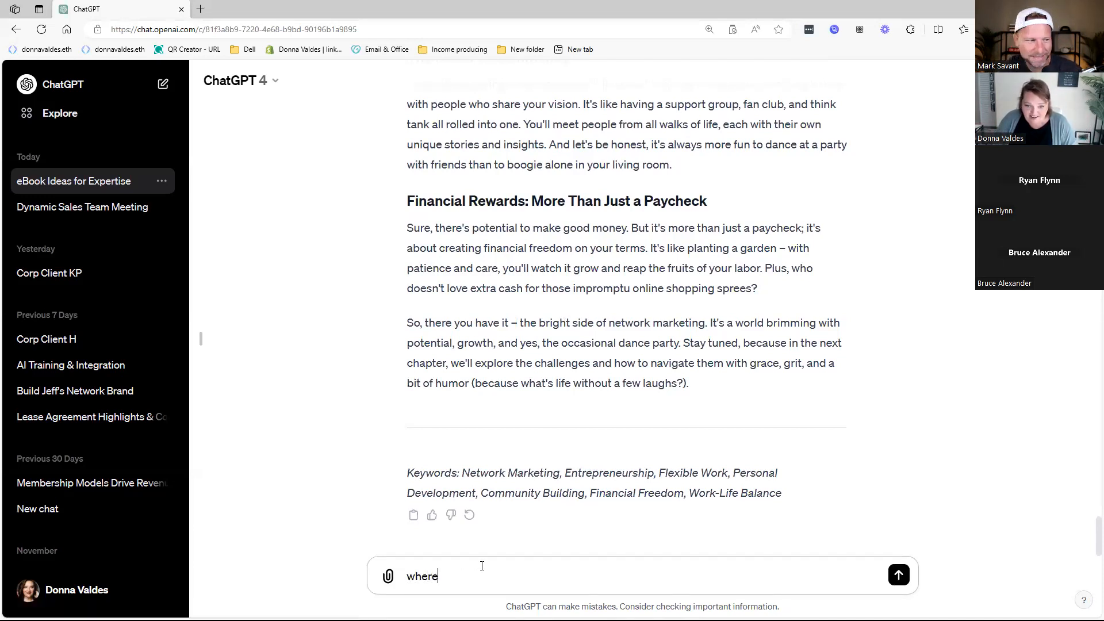
{"action": "type", "text": " and how can I m"}
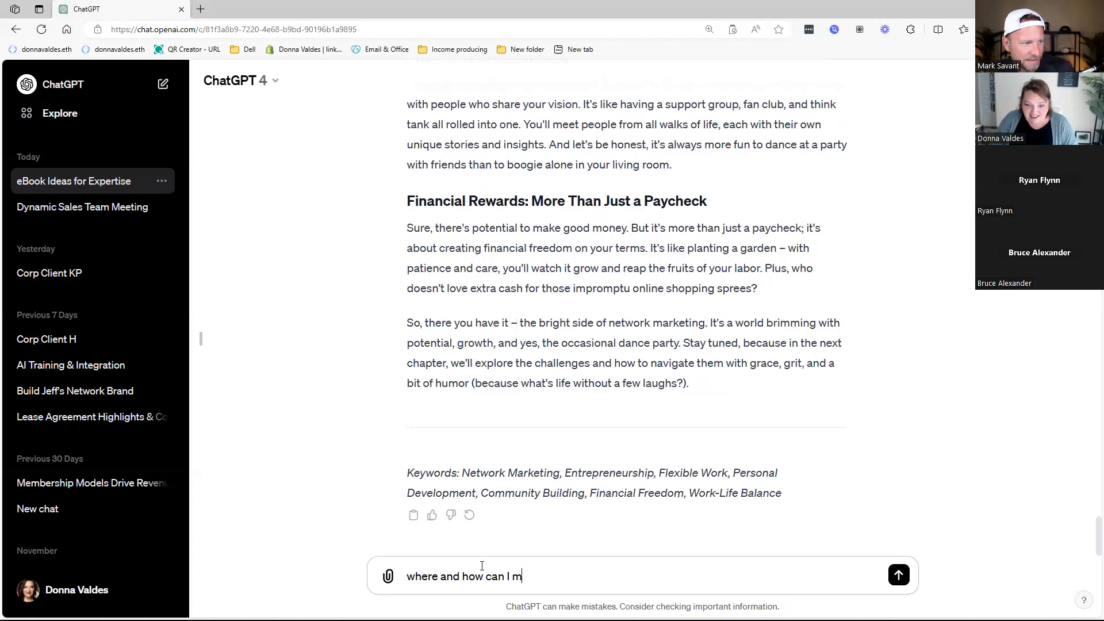
{"action": "type", "text": "ake money with this ebook"}
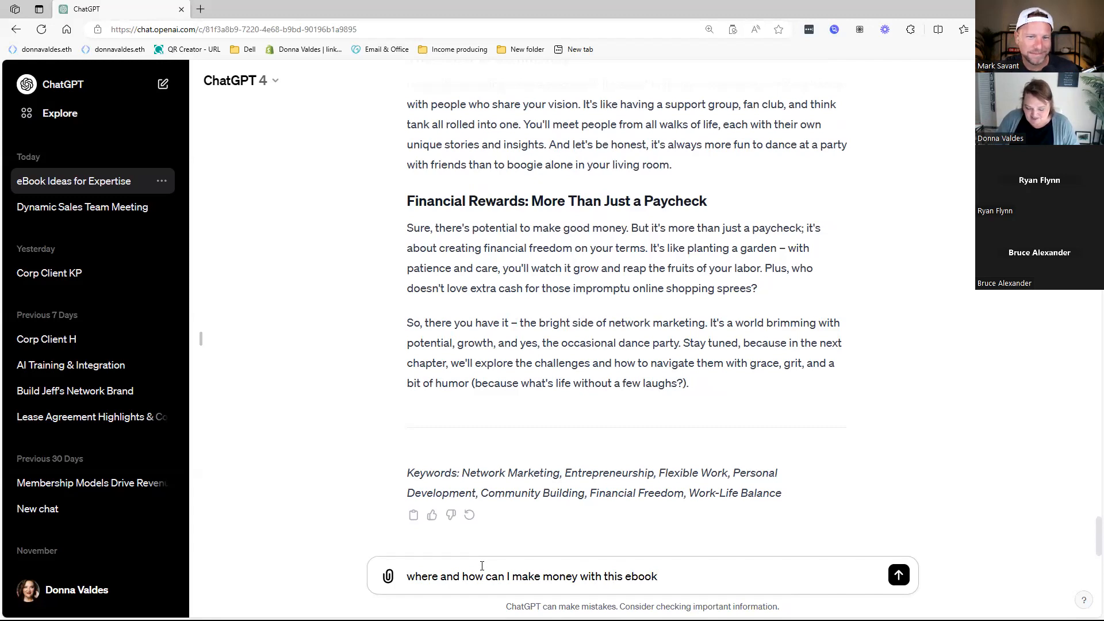
{"action": "type", "text": "?"}
{"action": "key", "text": "Return"}
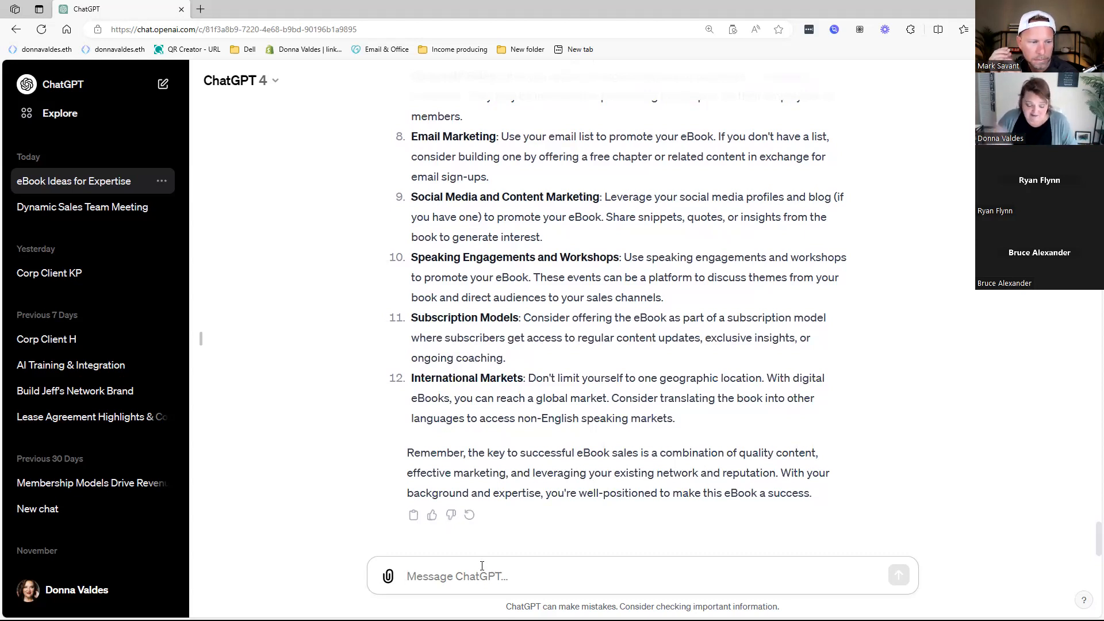
Send the request "rewrite chapter 1 in spanish" and stop the response partway through its generation
{"action": "type", "text": "rewrit"}
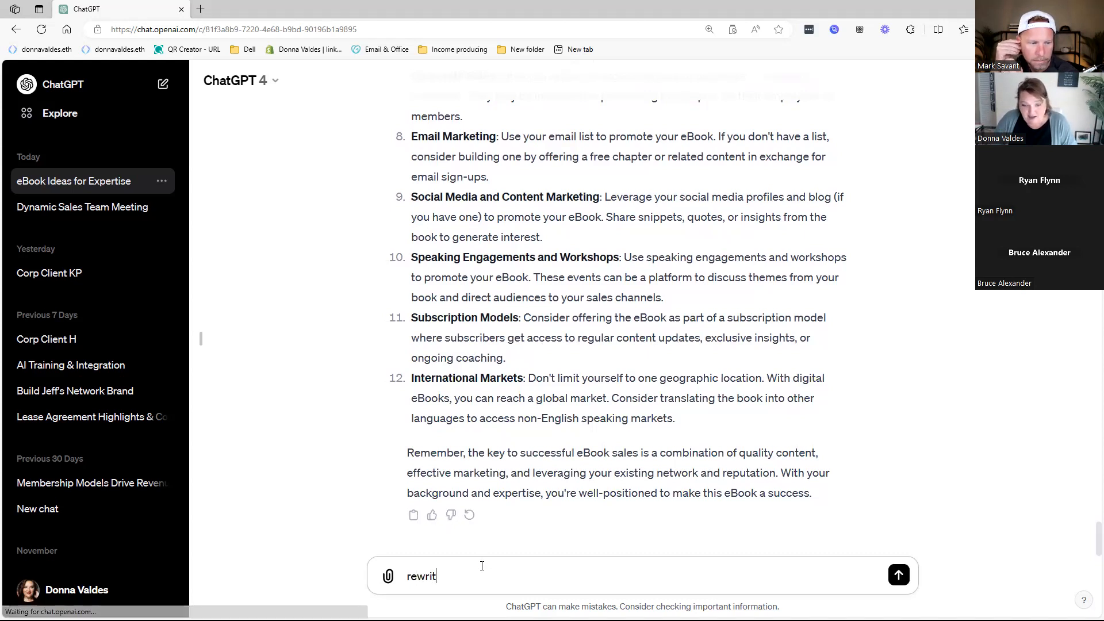
{"action": "type", "text": "e chapter 1 in "}
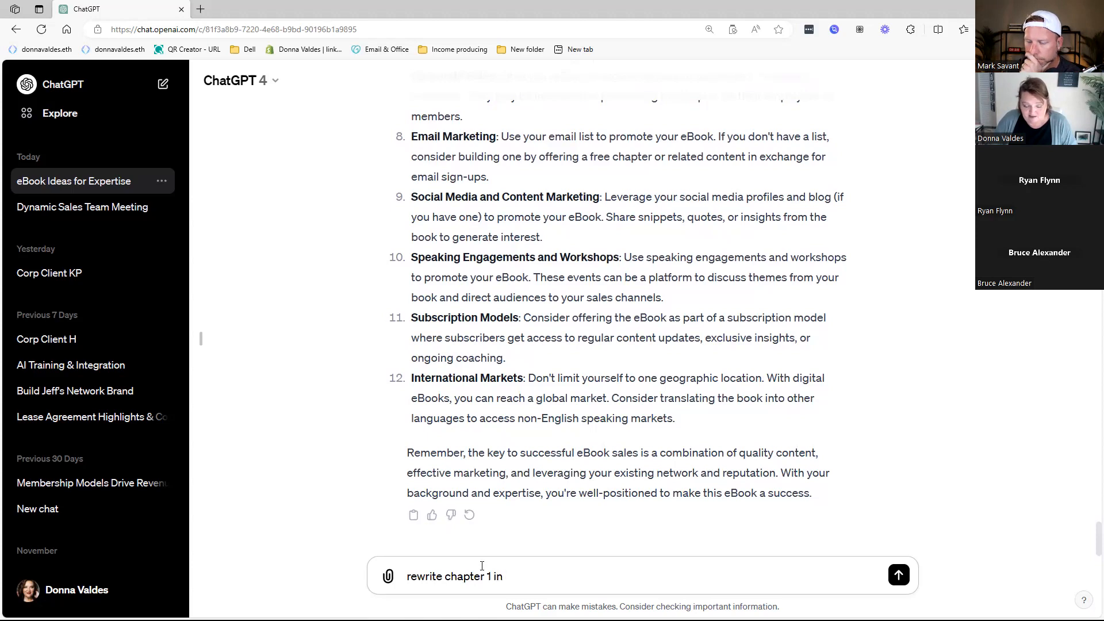
{"action": "type", "text": "spanish"}
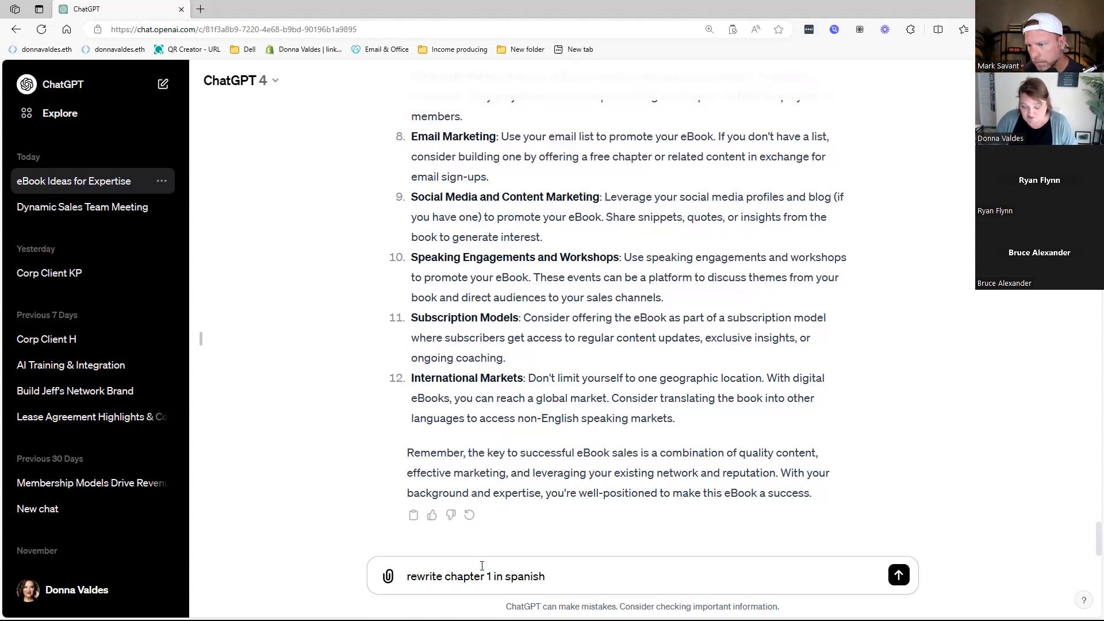
{"action": "key", "text": "Return"}
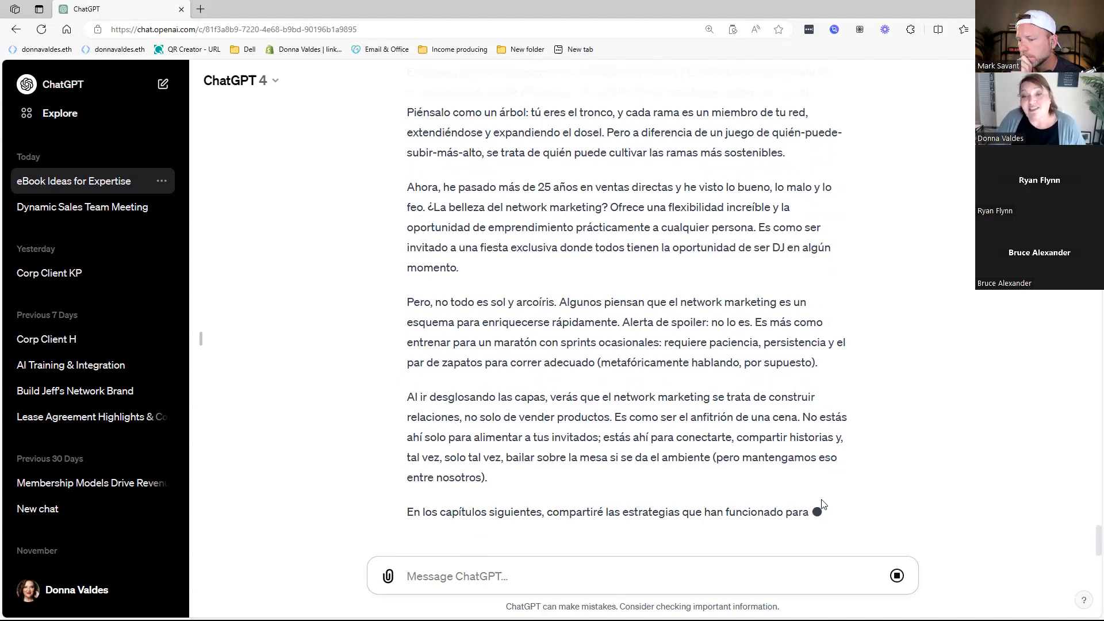
{"action": "left_click", "coordinate": [899, 577]}
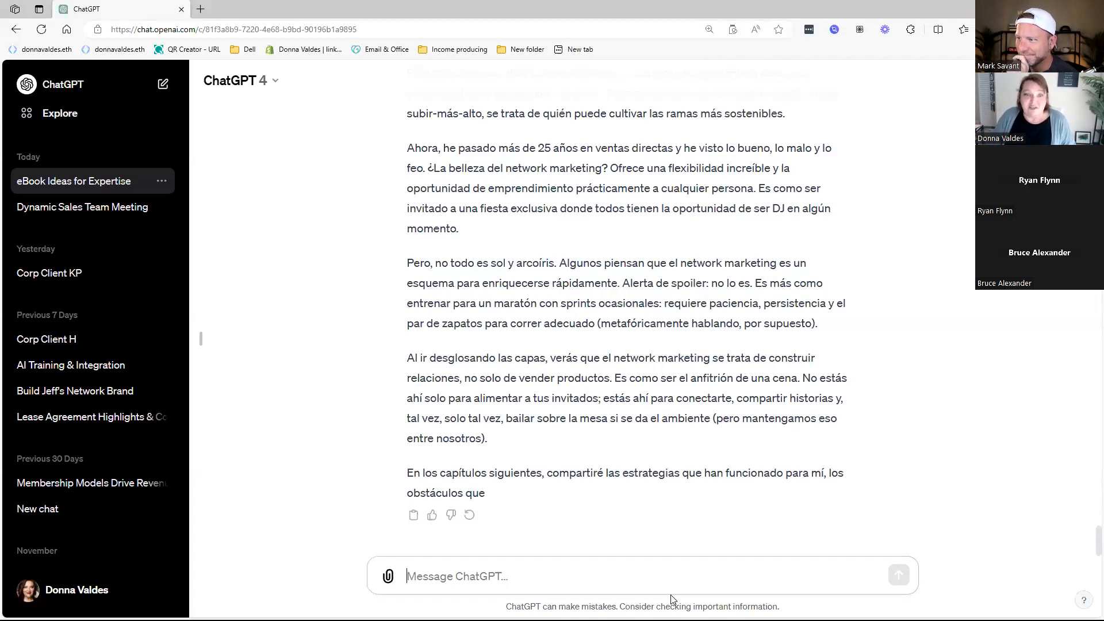
Send the prompt "Create an image of a dog surfing a big wave in a yellow tutu smiling"
{"action": "type", "text": "create a"}
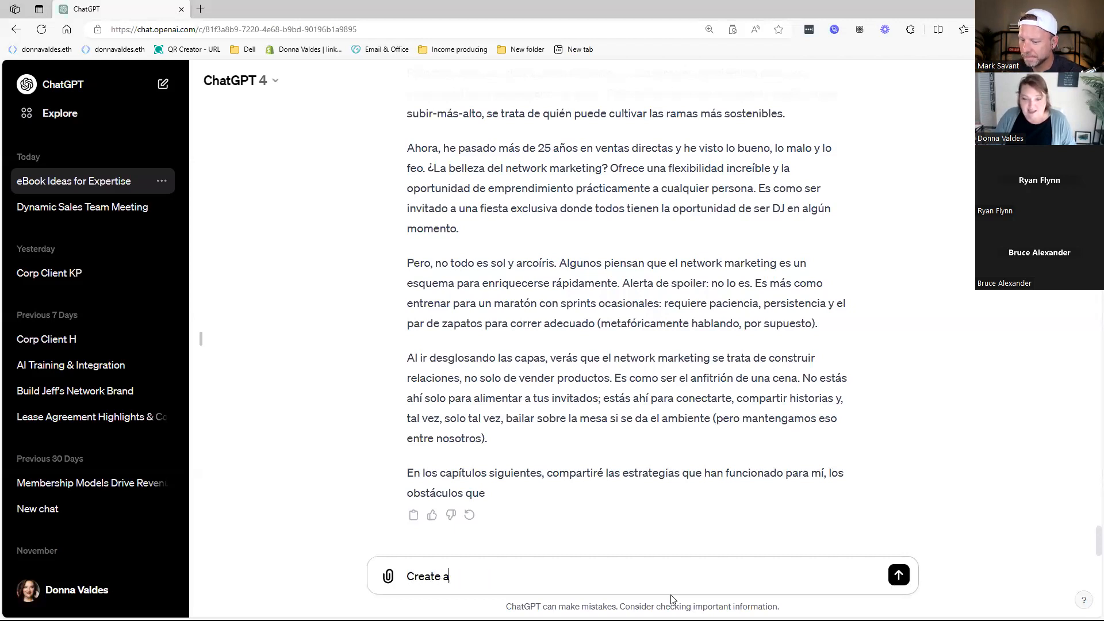
{"action": "type", "text": "n image"}
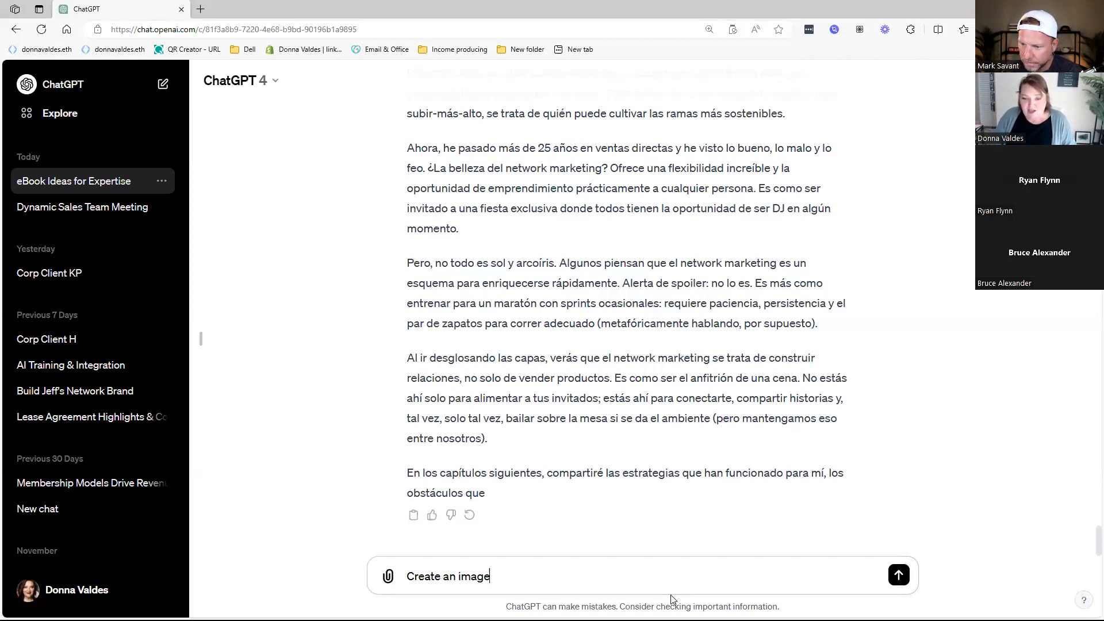
{"action": "type", "text": " of a do"}
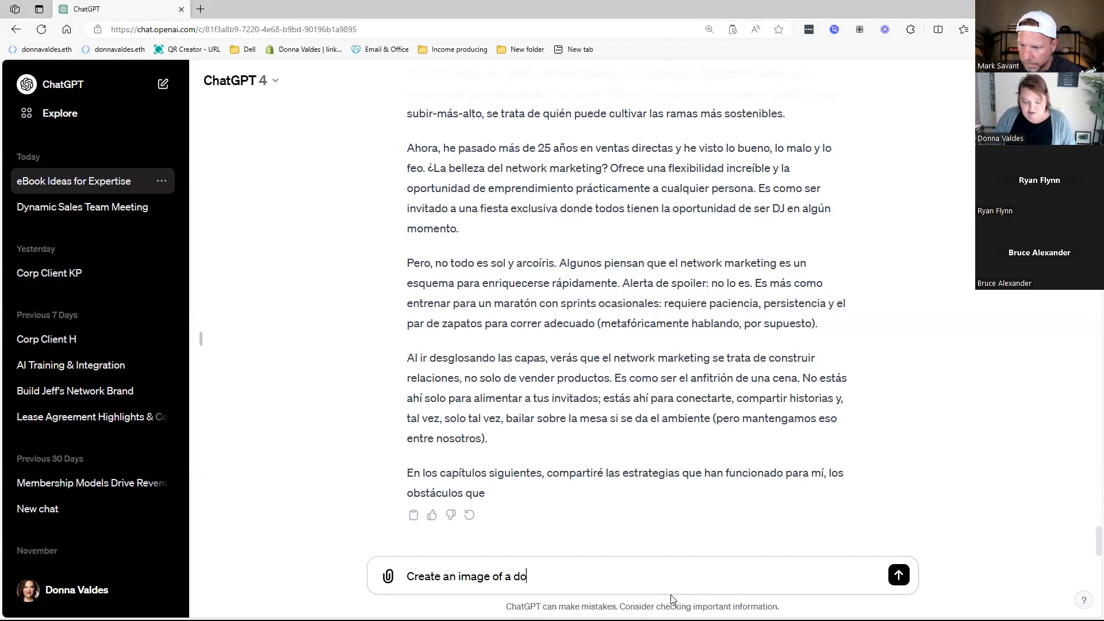
{"action": "type", "text": "g surfind"}
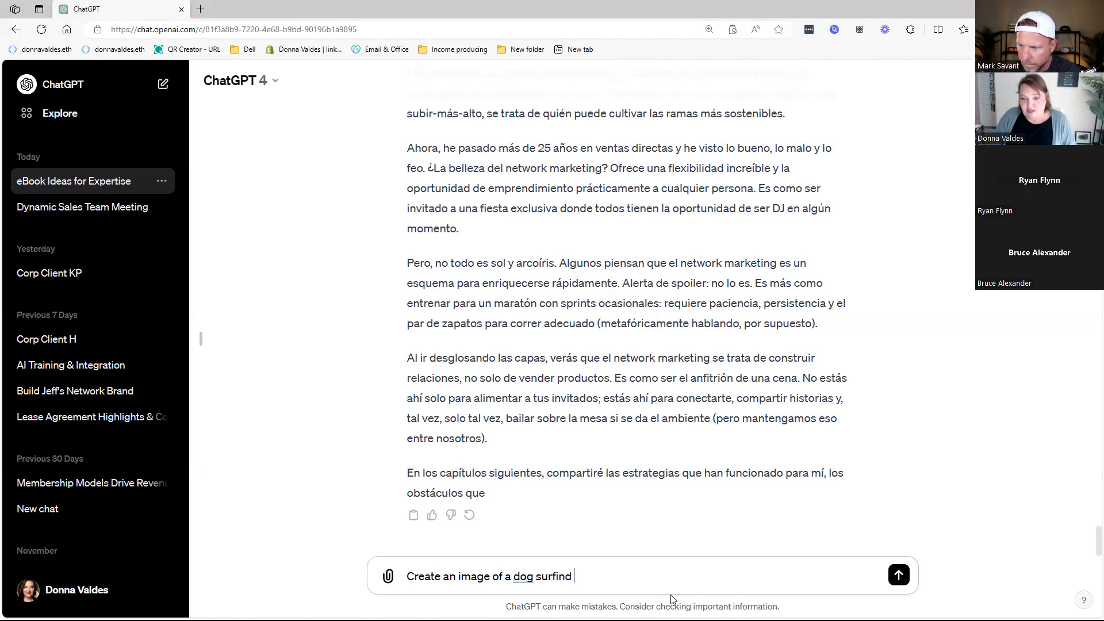
{"action": "key", "text": "BackSpace"}
{"action": "key", "text": "BackSpace"}
{"action": "type", "text": "g a big"}
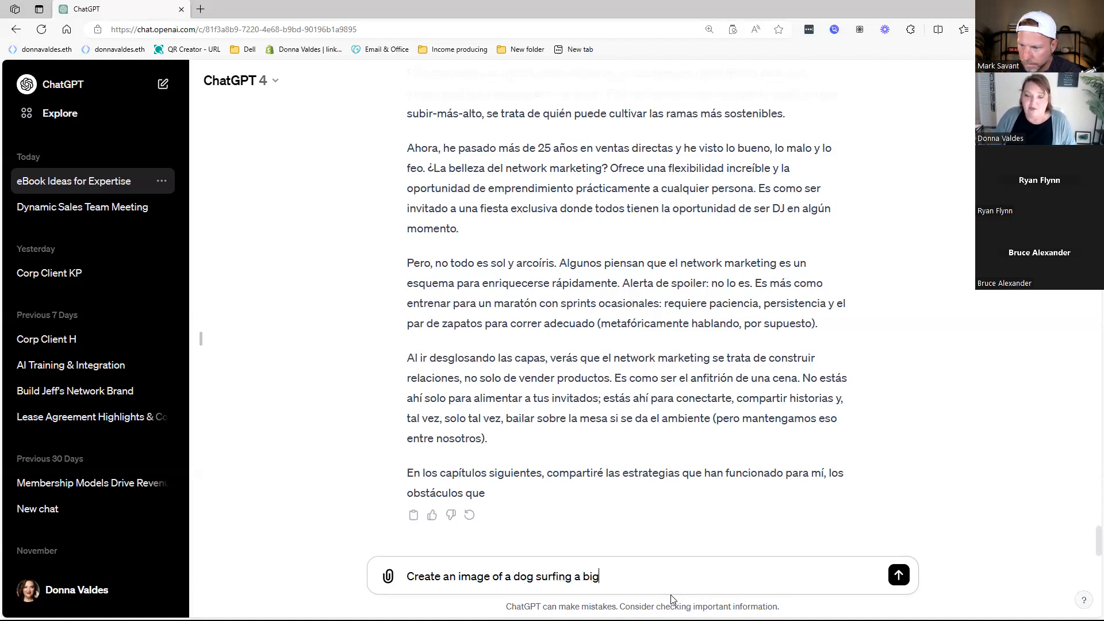
{"action": "type", "text": " wave in "}
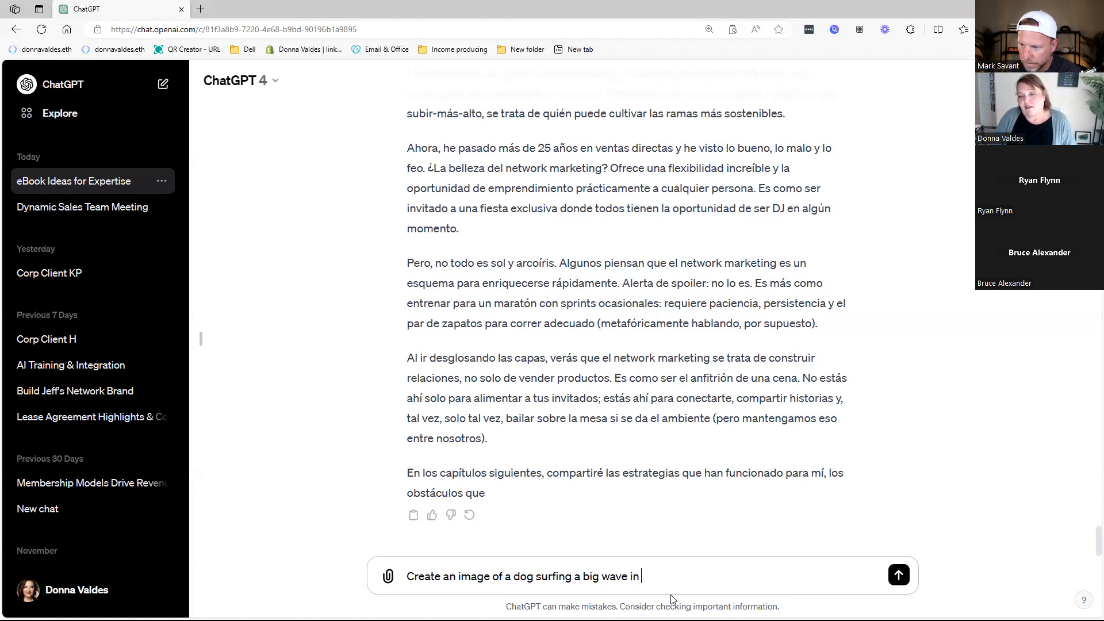
{"action": "type", "text": "a yellow"}
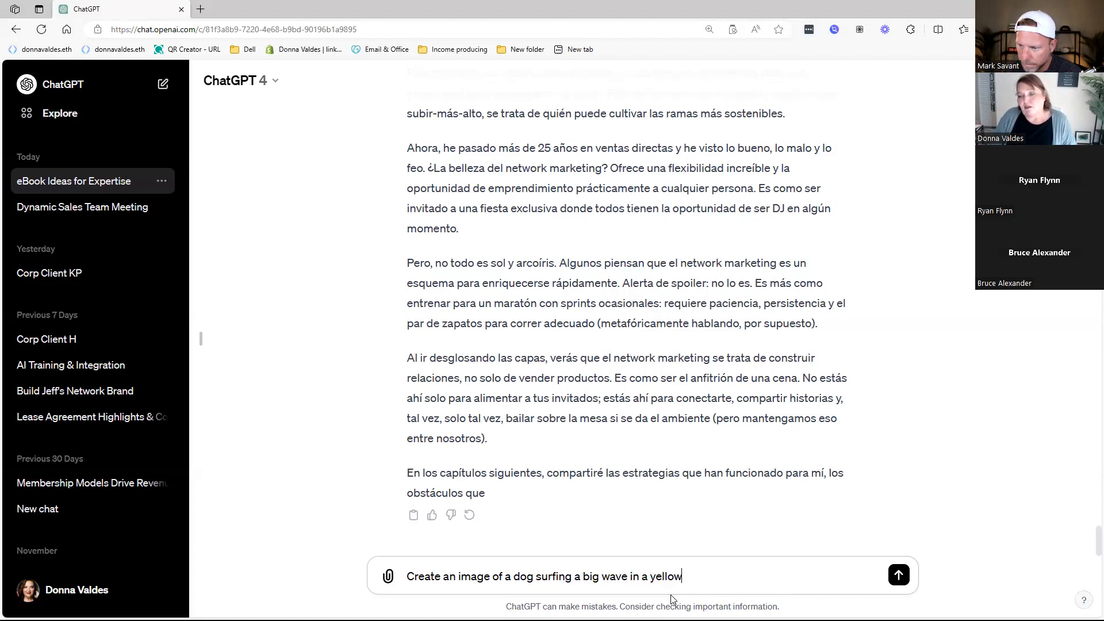
{"action": "type", "text": " tutu smiling"}
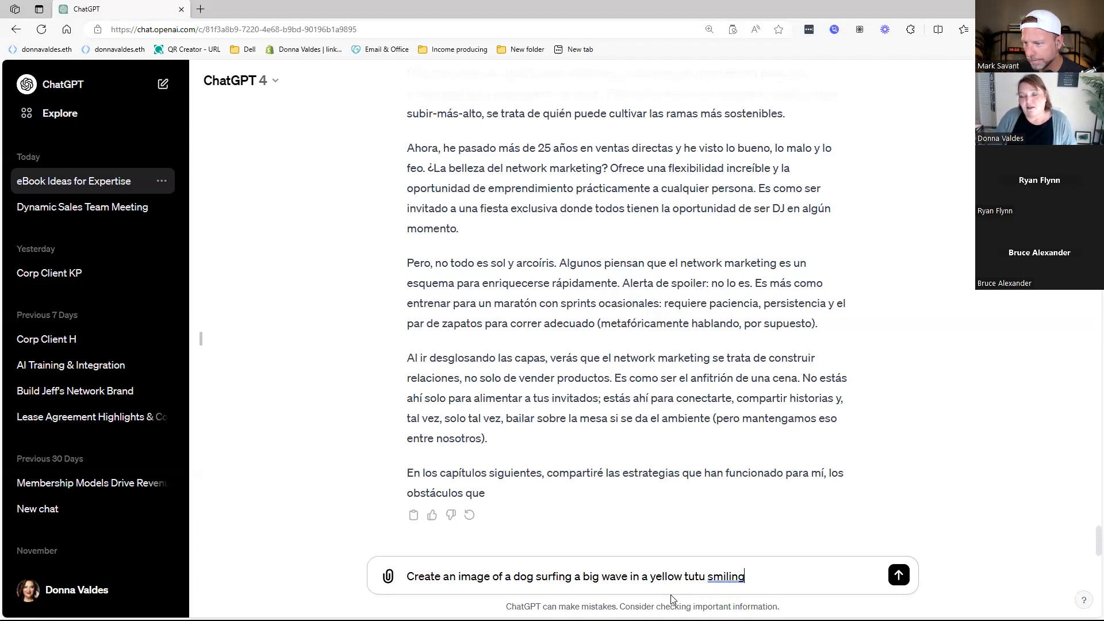
{"action": "key", "text": "Return"}
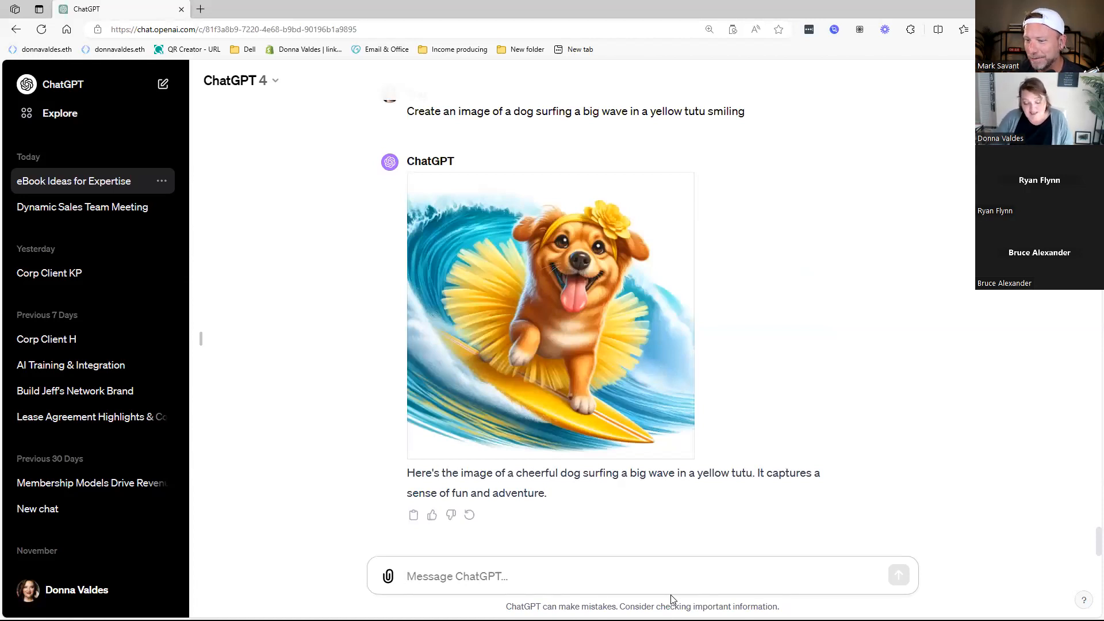
Send the prompt "create a quick personal story to put infront of chapter 1"
{"action": "type", "text": "creat"}
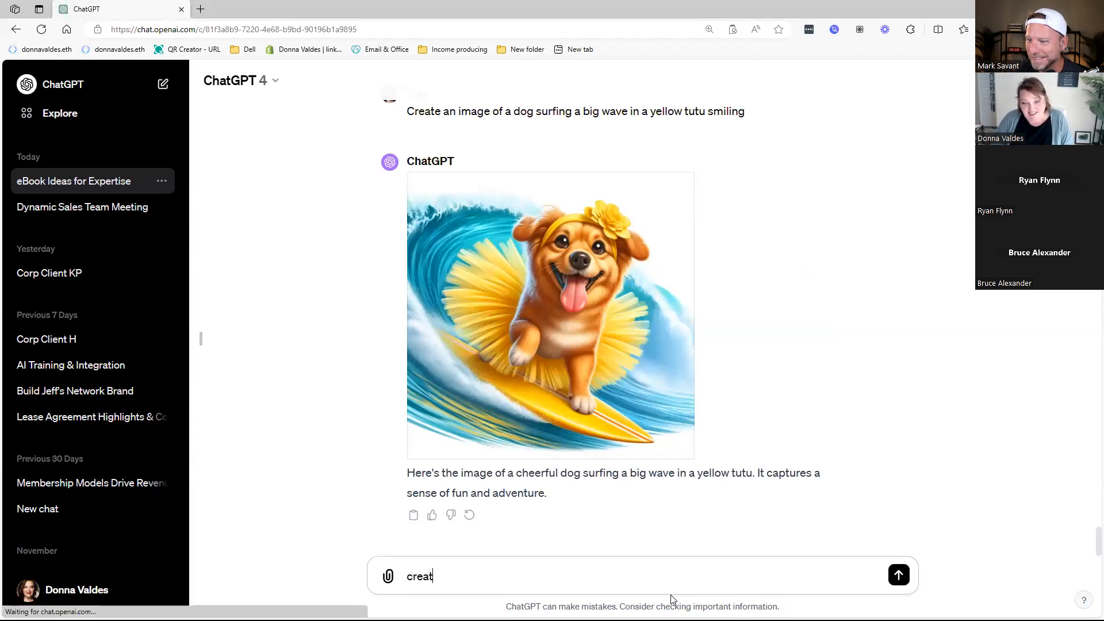
{"action": "type", "text": "e a quick "}
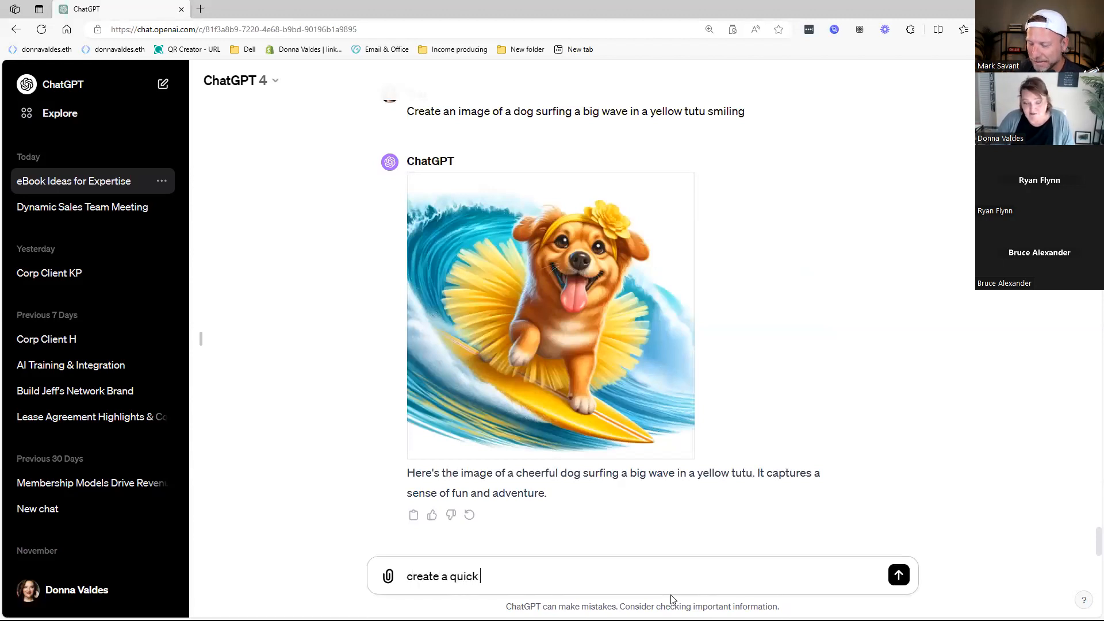
{"action": "type", "text": "personal story "}
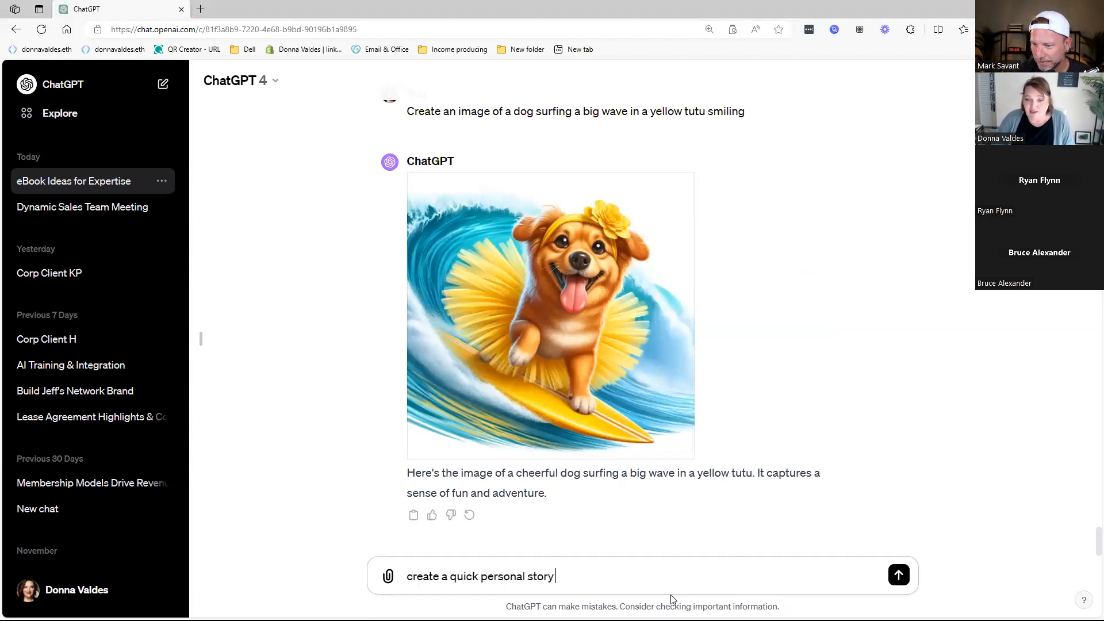
{"action": "type", "text": "to put infront of th"}
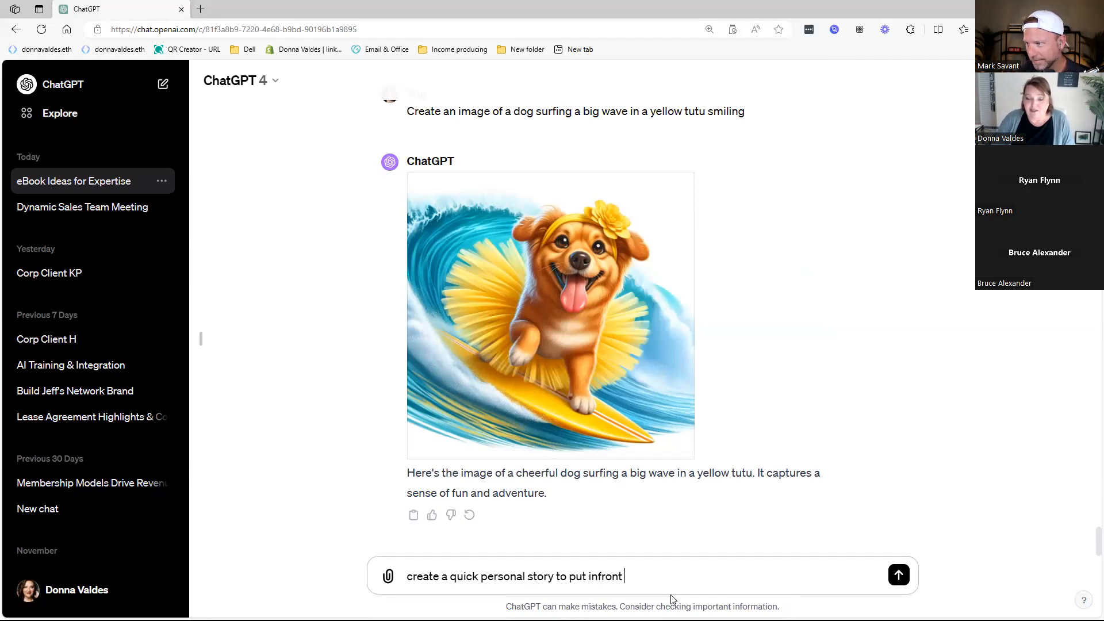
{"action": "key", "text": "BackSpace"}
{"action": "key", "text": "BackSpace"}
{"action": "type", "text": "chapter 1"}
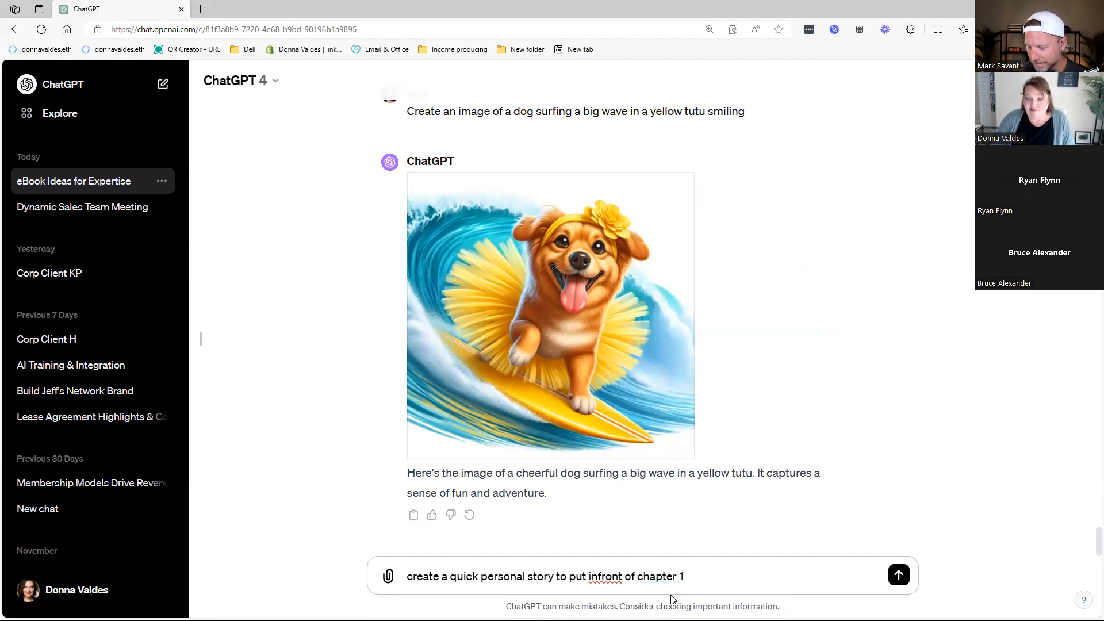
{"action": "key", "text": "Return"}
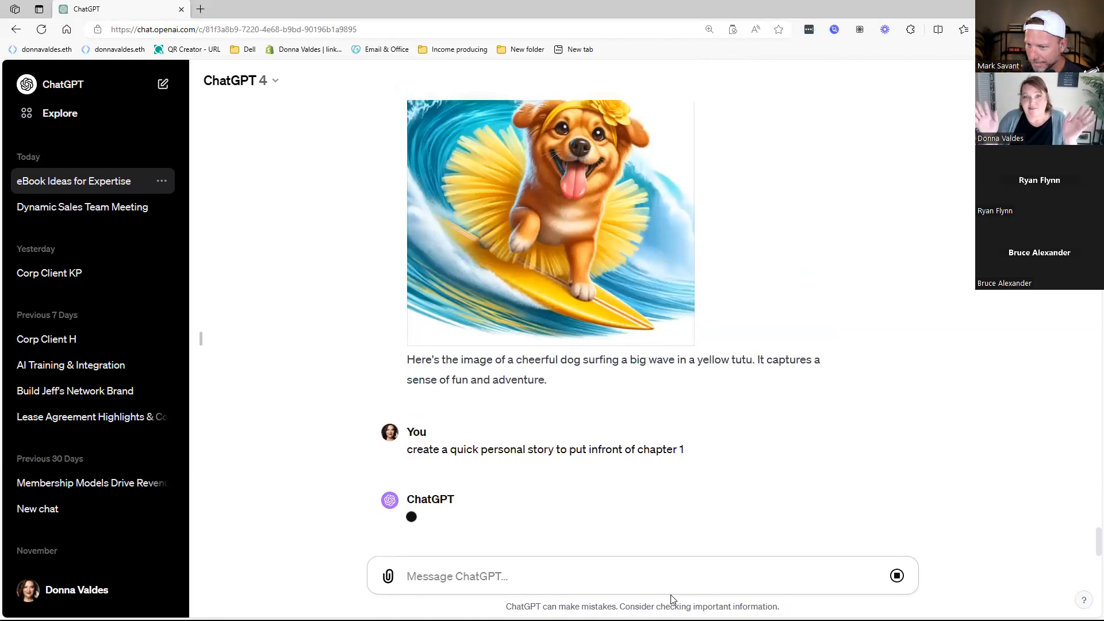